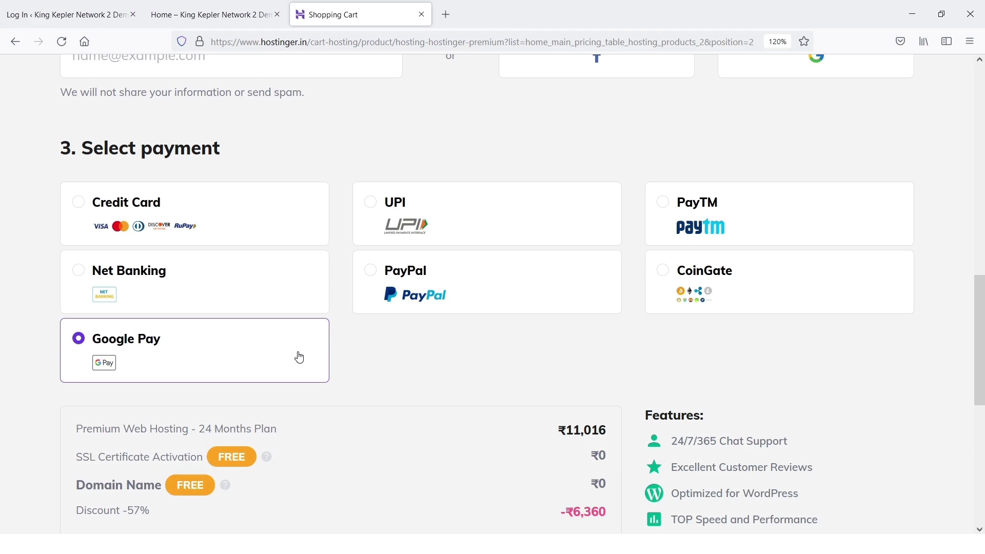
Step: Choose CoinGate as the payment method, look over the hosting order summary, and close the shopping cart
{"action": "left_click", "coordinate": [684, 290]}
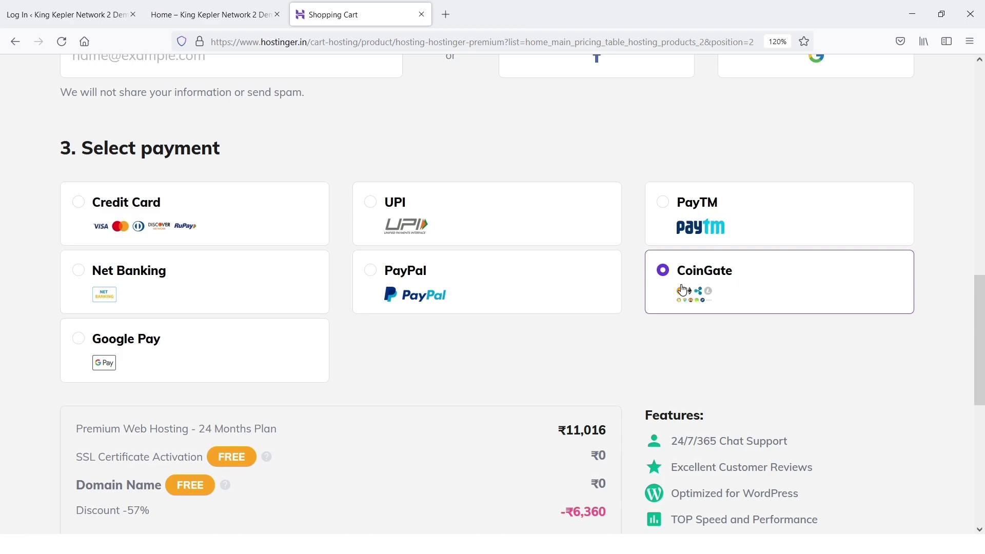
{"action": "scroll", "coordinate": [684, 290], "scroll_direction": "down", "scroll_amount": 5}
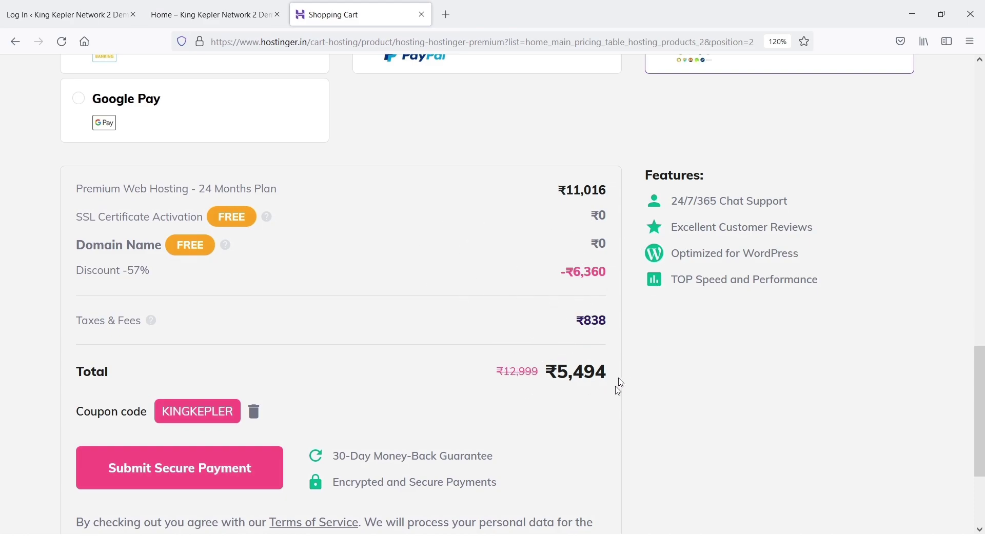
{"action": "key", "text": "ctrl+w"}
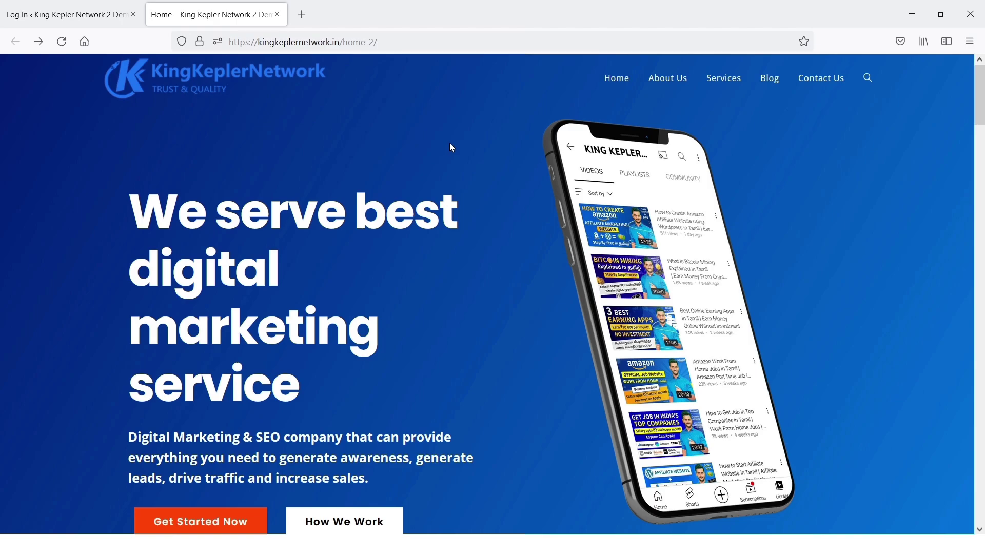
Step: Reload the demo site's home page and look through its services and Why Us sections
{"action": "left_click", "coordinate": [63, 43]}
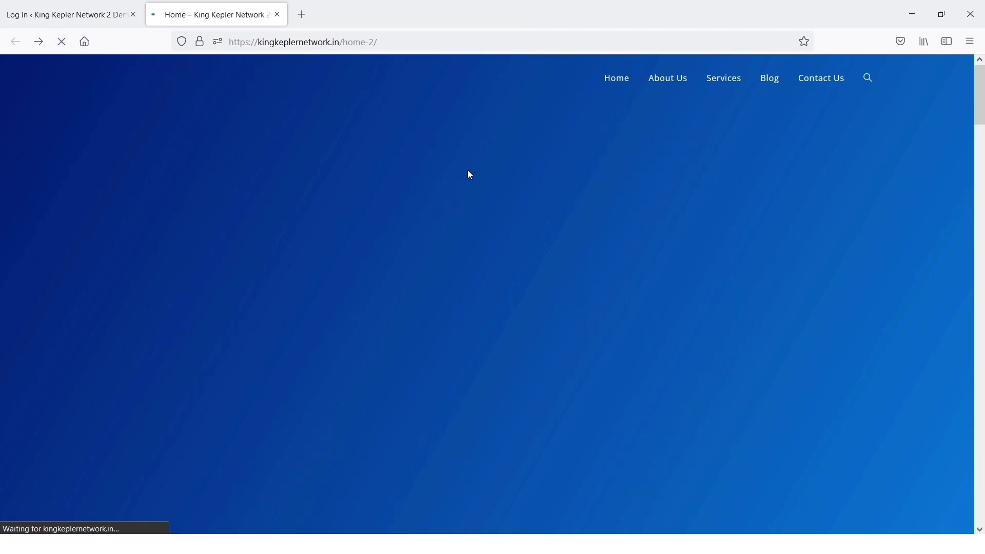
{"action": "scroll", "coordinate": [486, 301], "scroll_direction": "down", "scroll_amount": 7}
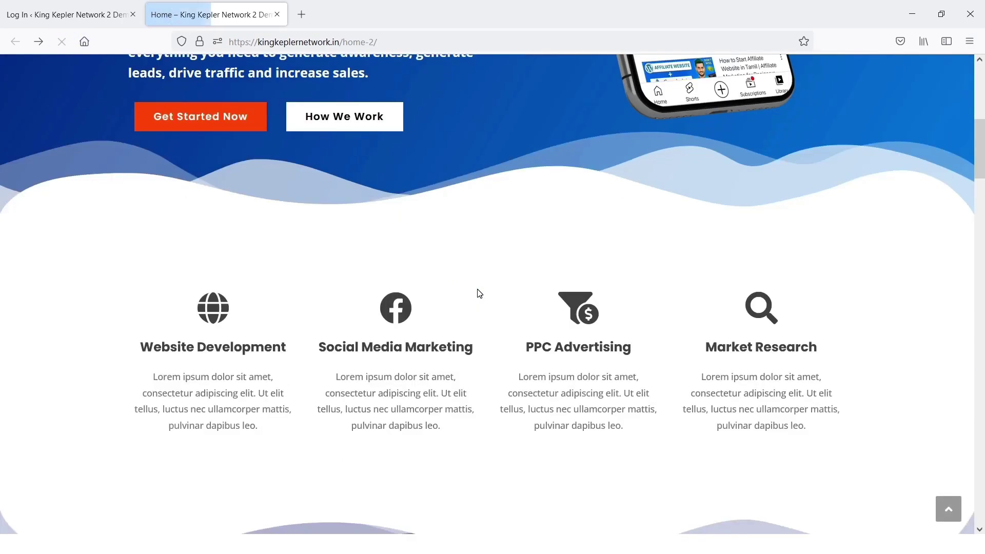
{"action": "scroll", "coordinate": [477, 287], "scroll_direction": "down", "scroll_amount": 5}
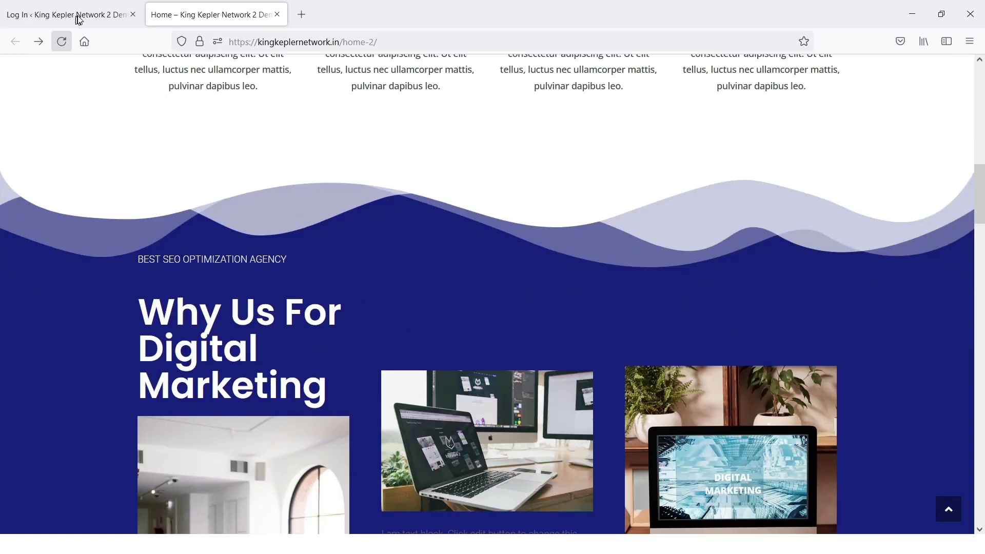
Step: Log in to the WordPress admin of the demo site and review its General Settings
{"action": "left_click", "coordinate": [78, 20]}
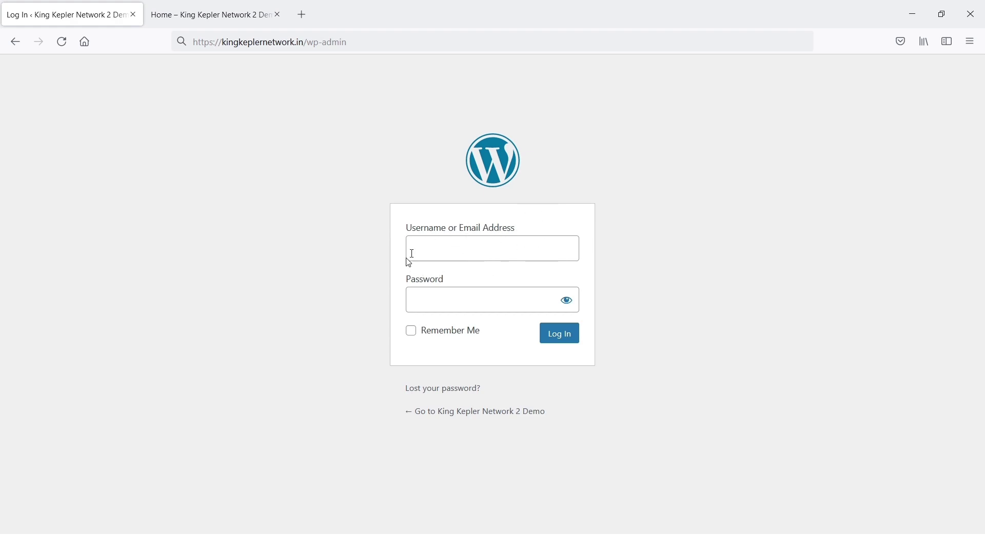
{"action": "left_click", "coordinate": [560, 334]}
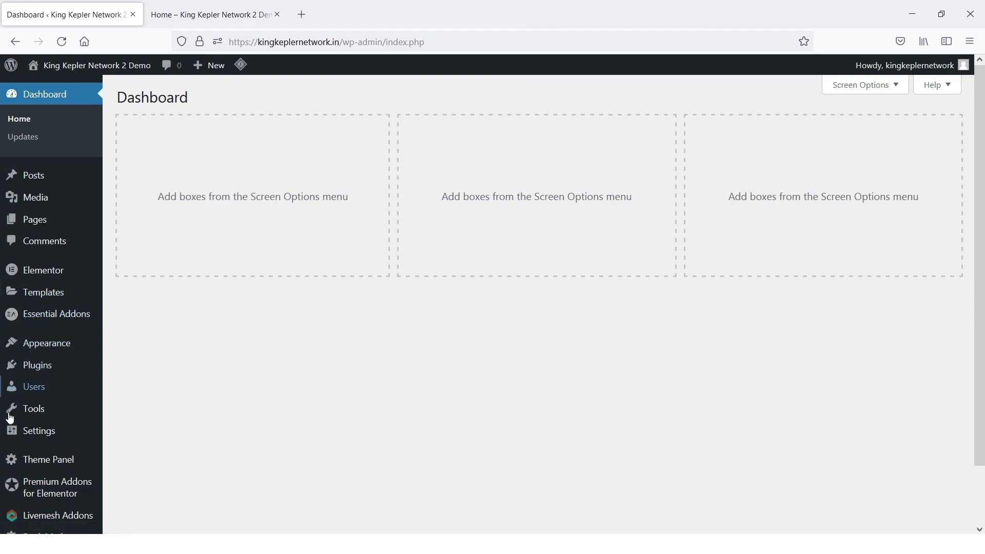
{"action": "mouse_move", "coordinate": [46, 432]}
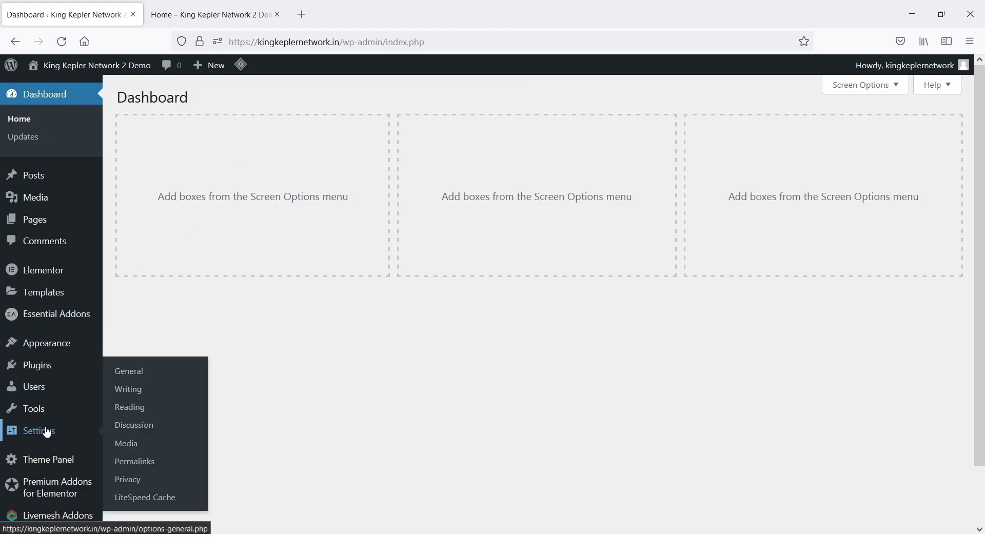
{"action": "left_click", "coordinate": [135, 377]}
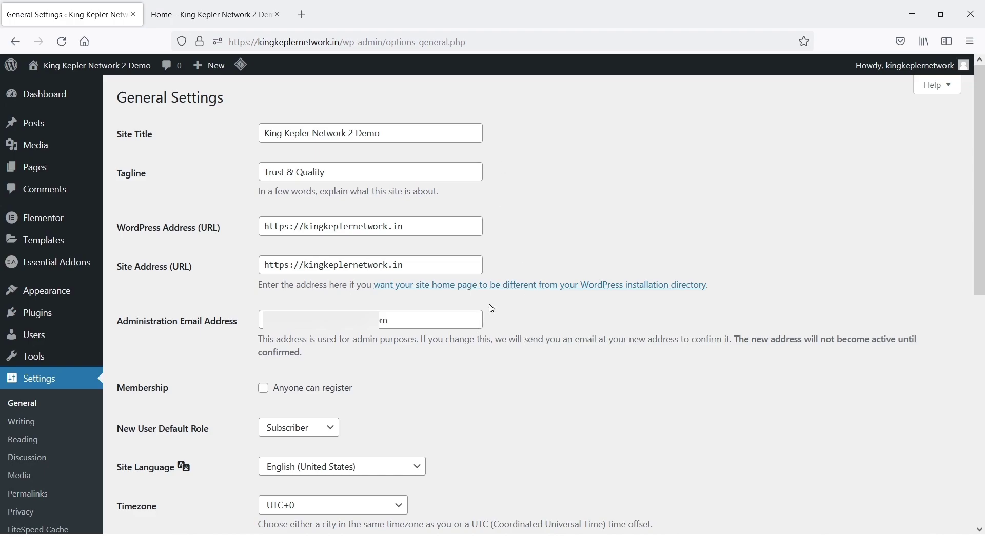
{"action": "scroll", "coordinate": [492, 309], "scroll_direction": "down", "scroll_amount": 9}
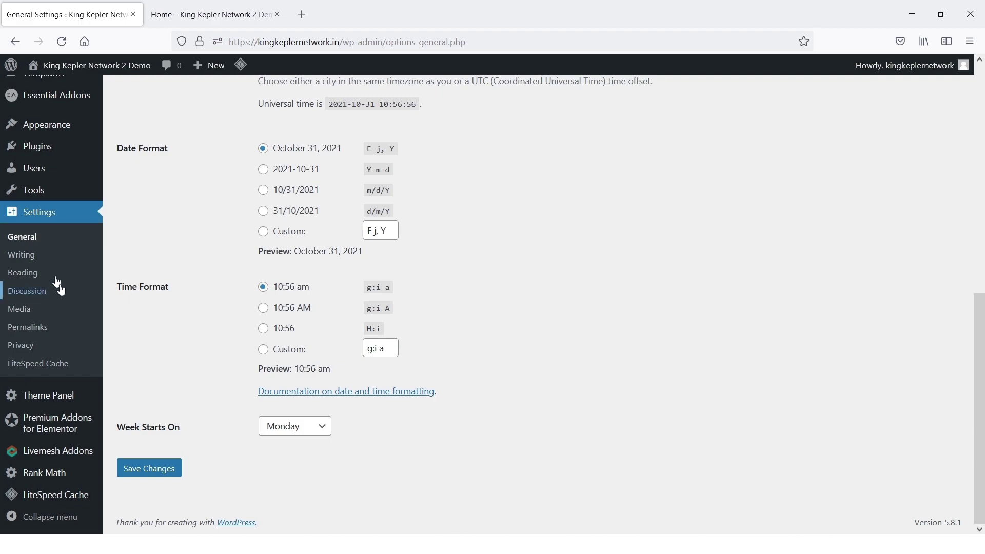
Step: Set the site's permalink structure to Post name and save the permalink settings
{"action": "left_click", "coordinate": [28, 327]}
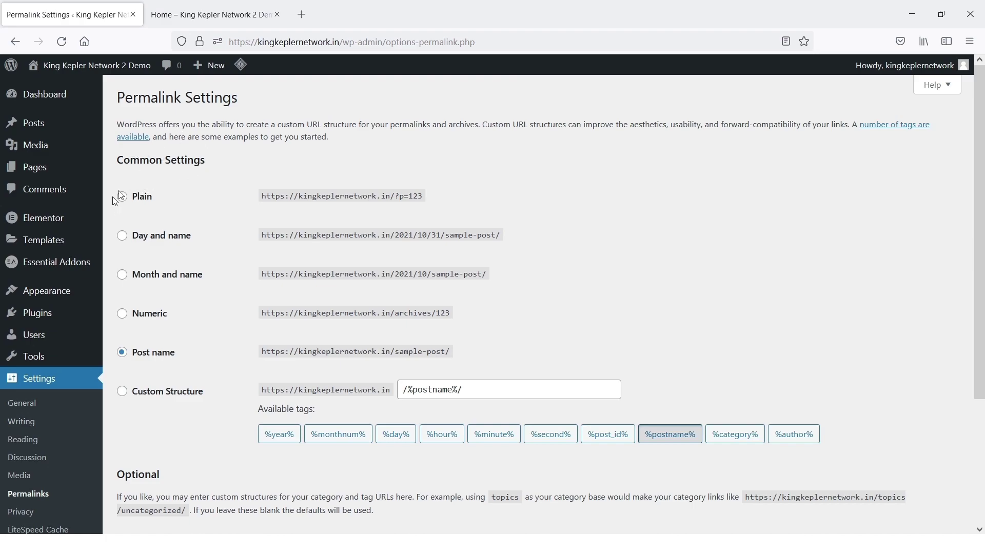
{"action": "left_click", "coordinate": [146, 196]}
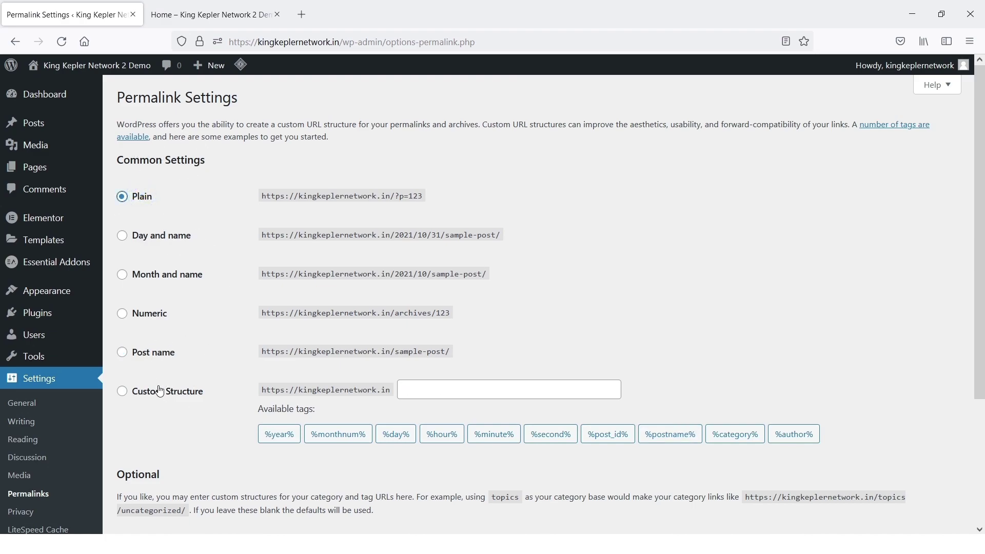
{"action": "left_click", "coordinate": [185, 391]}
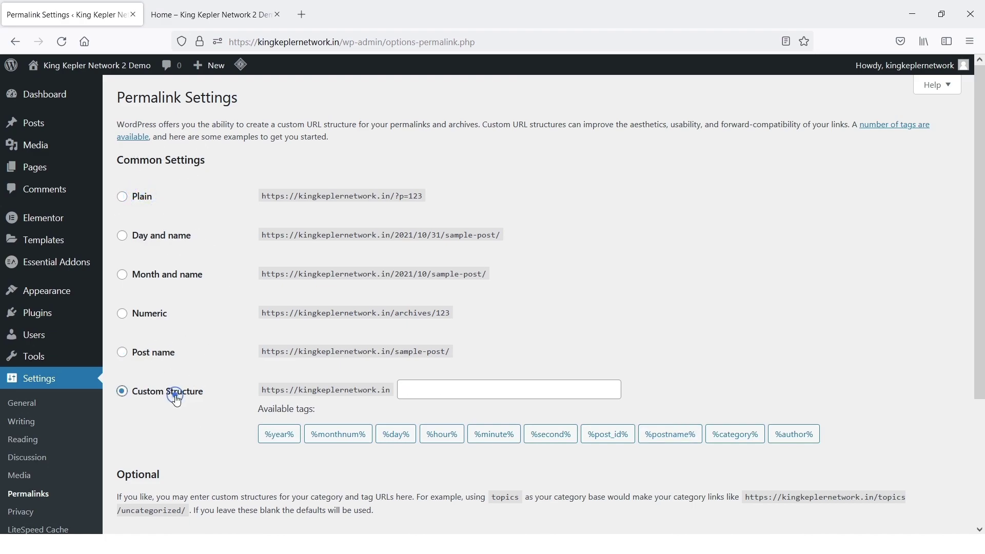
{"action": "left_click", "coordinate": [160, 352]}
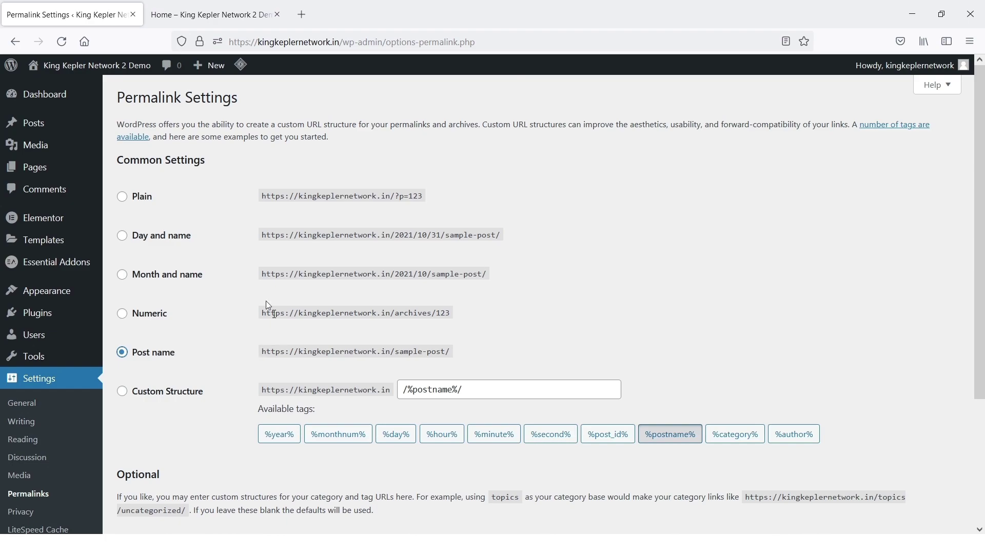
{"action": "scroll", "coordinate": [319, 395], "scroll_direction": "down", "scroll_amount": 5}
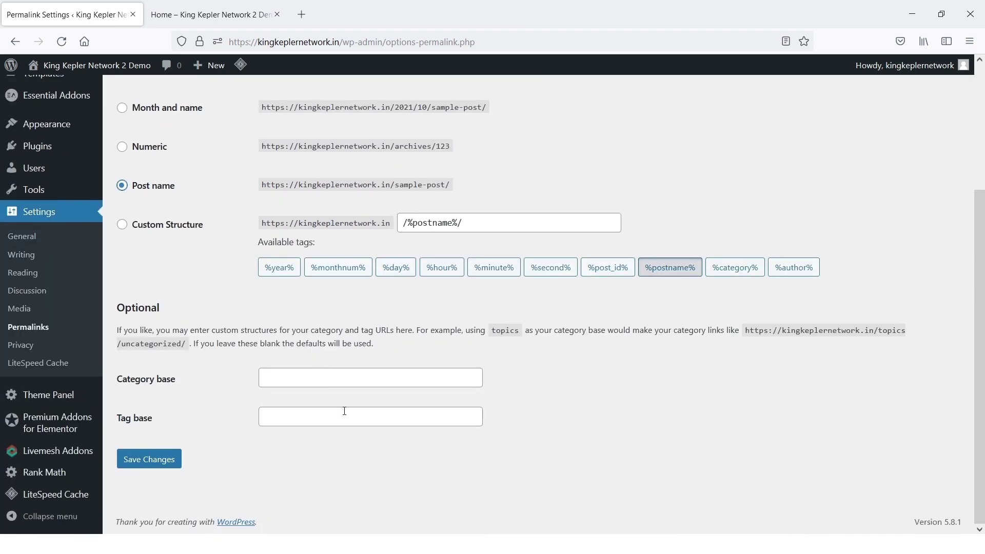
{"action": "left_click", "coordinate": [166, 465]}
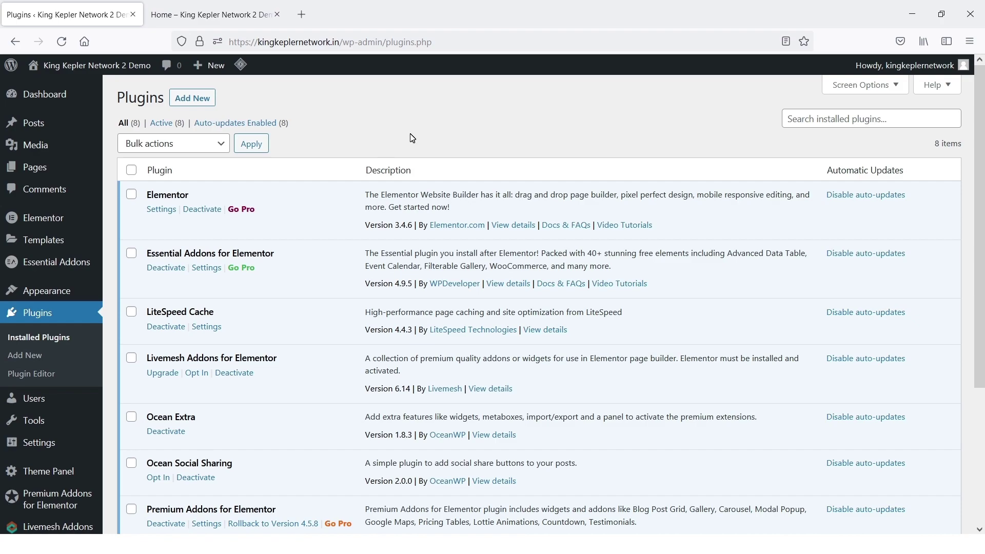
Step: Search the themes available to add for "oceanwp"
{"action": "left_click", "coordinate": [56, 293]}
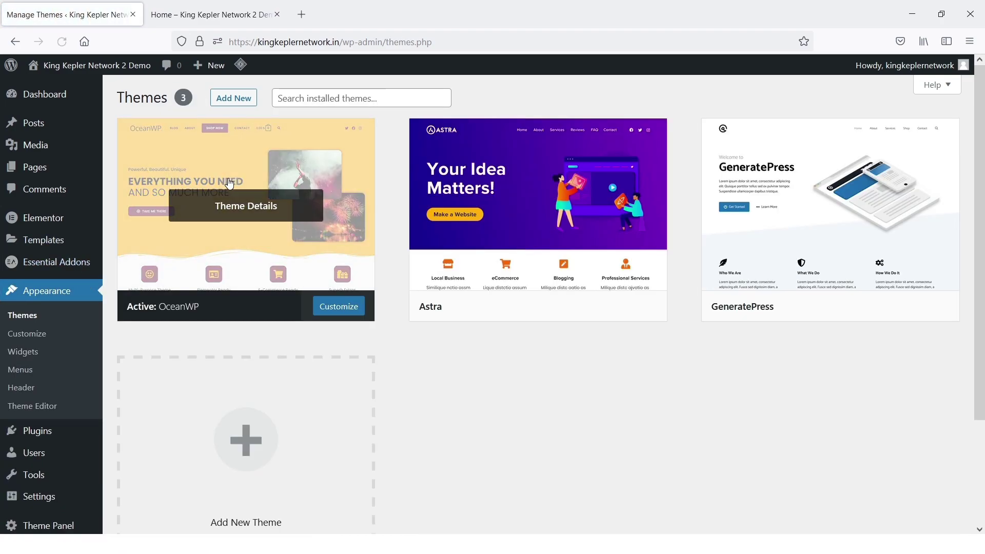
{"action": "left_click", "coordinate": [235, 100]}
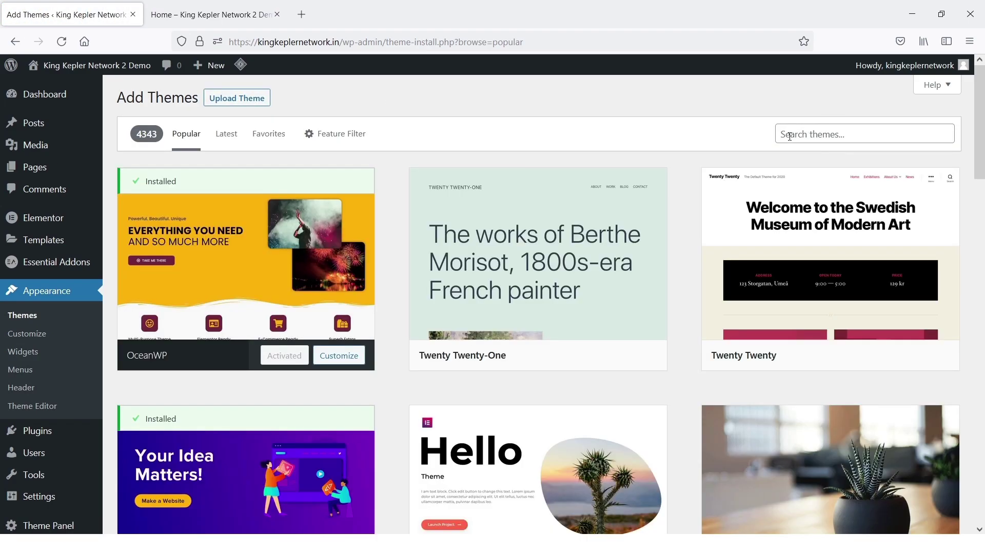
{"action": "left_click", "coordinate": [784, 135]}
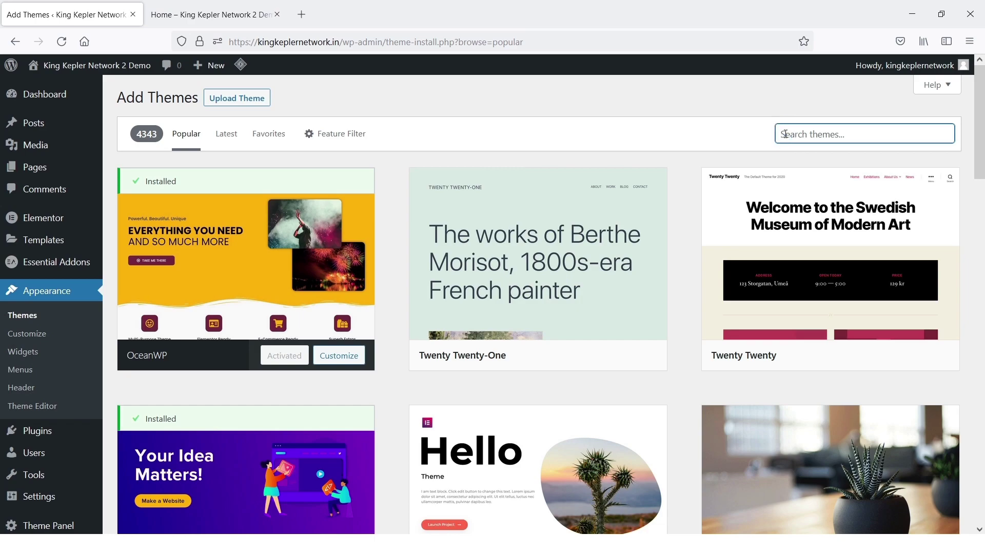
{"action": "type", "text": "ocean"}
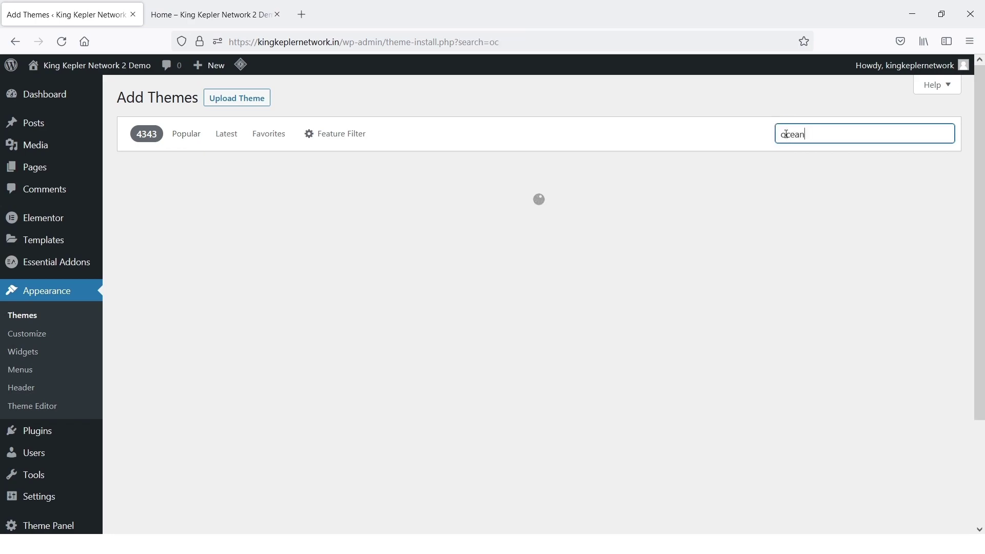
{"action": "type", "text": "wp"}
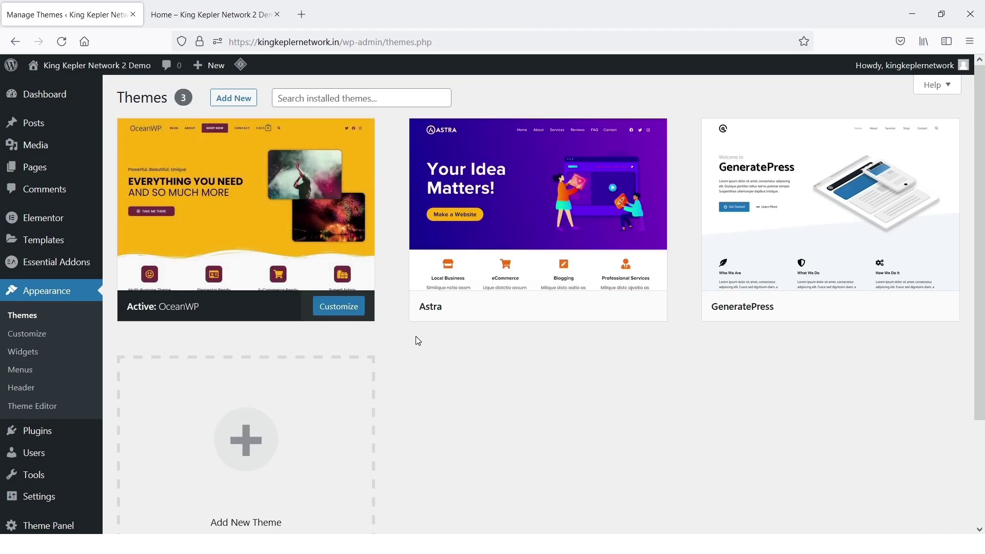
Step: Review the installed plugins and search the plugins available to add for "ocea"
{"action": "mouse_move", "coordinate": [180, 195]}
{"action": "left_click", "coordinate": [46, 433]}
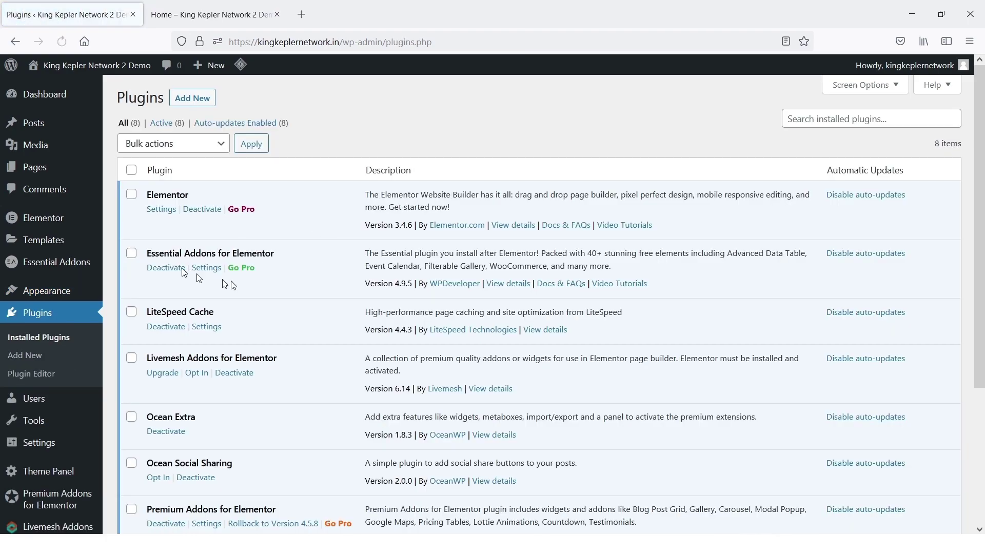
{"action": "left_click", "coordinate": [192, 99]}
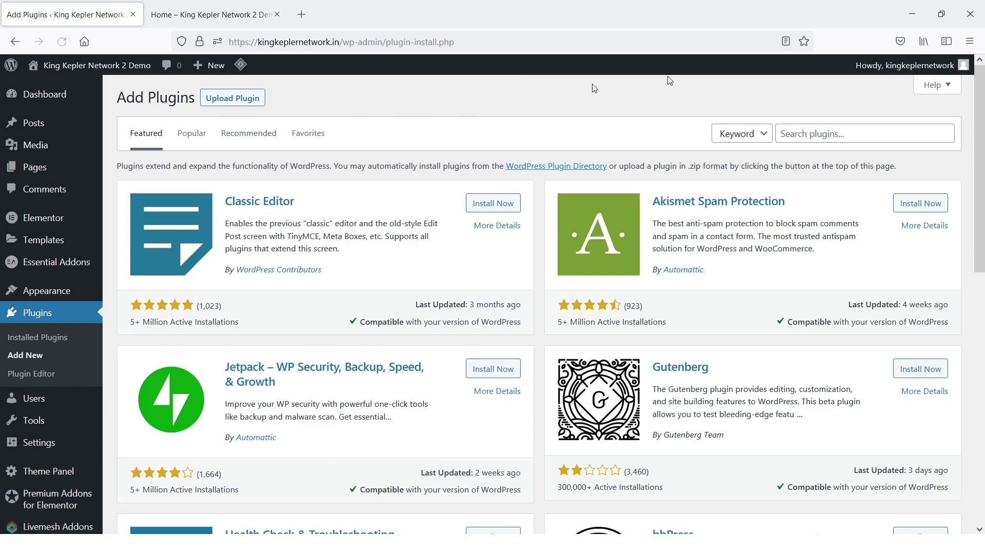
{"action": "left_click", "coordinate": [807, 131]}
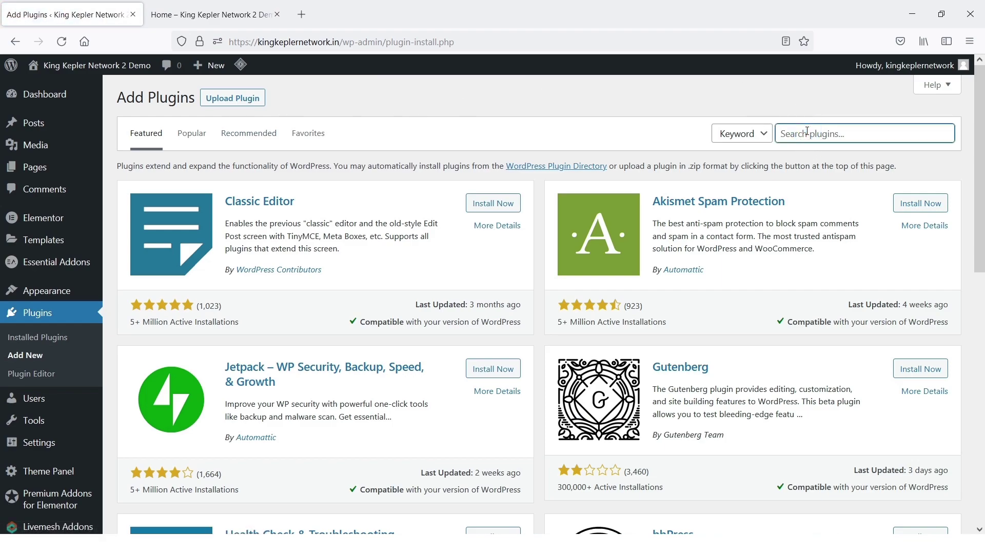
{"action": "type", "text": "oc"}
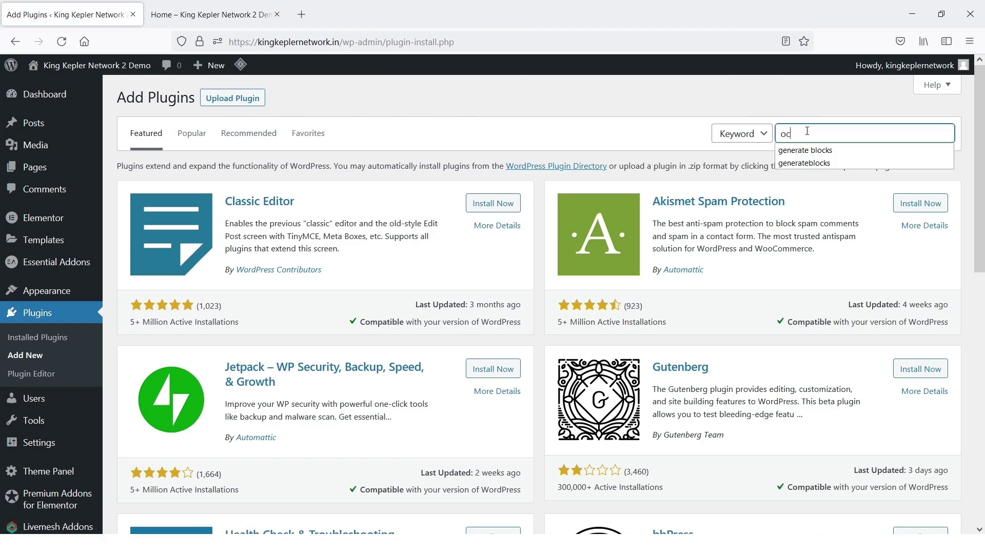
{"action": "type", "text": "ea"}
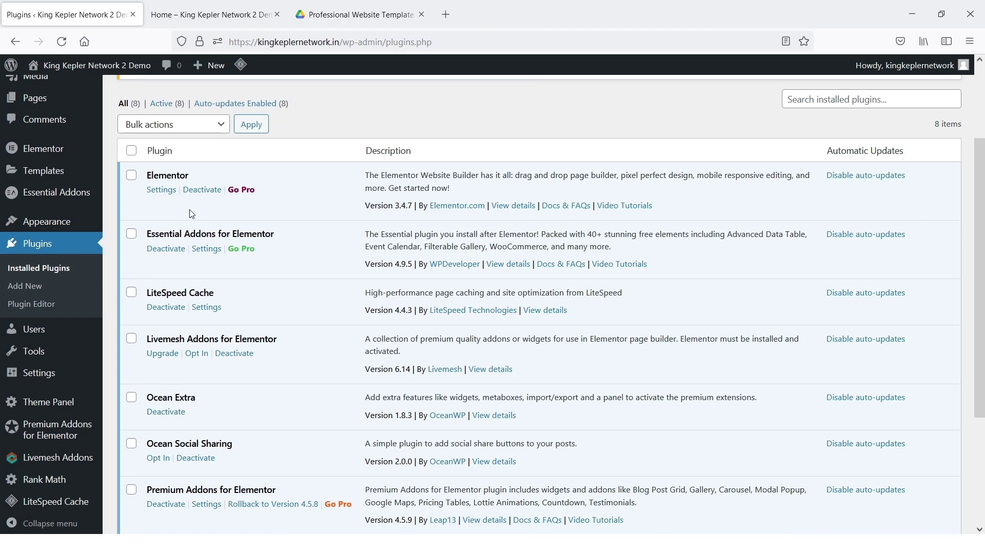
Step: Look through the demo site's home page from the hero section down to the footer
{"action": "left_click", "coordinate": [216, 16]}
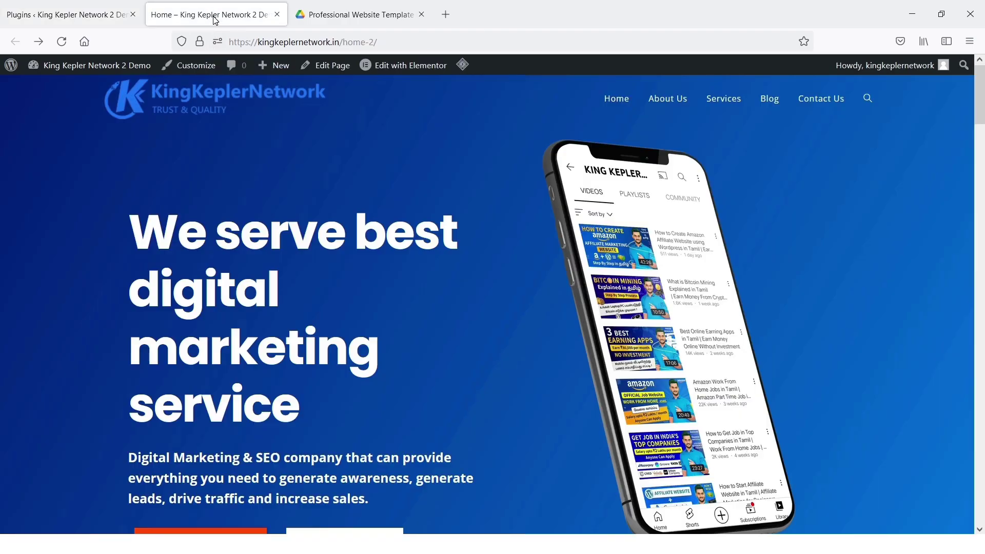
{"action": "scroll", "coordinate": [486, 114], "scroll_direction": "down", "scroll_amount": 5}
{"action": "scroll", "coordinate": [486, 115], "scroll_direction": "down", "scroll_amount": 15}
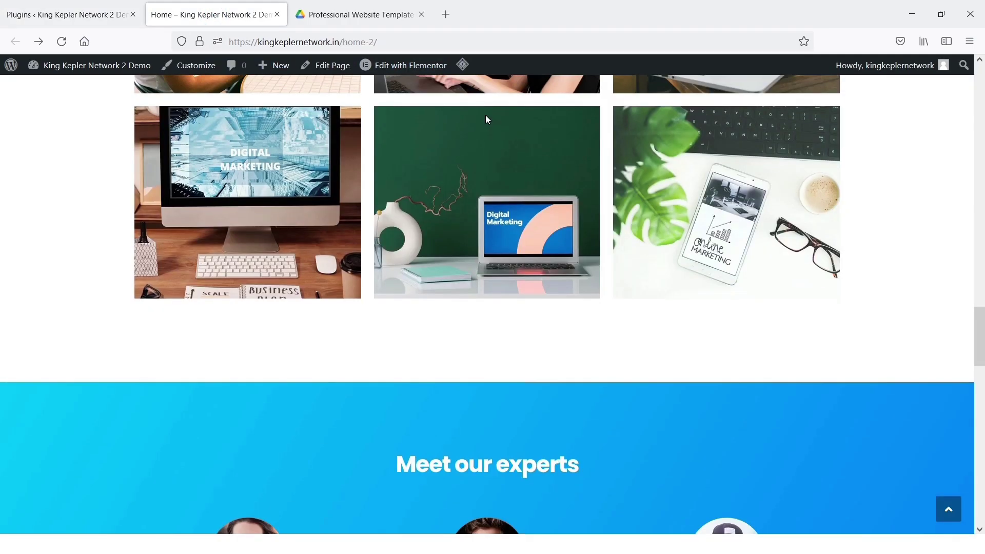
{"action": "scroll", "coordinate": [488, 119], "scroll_direction": "down", "scroll_amount": 5}
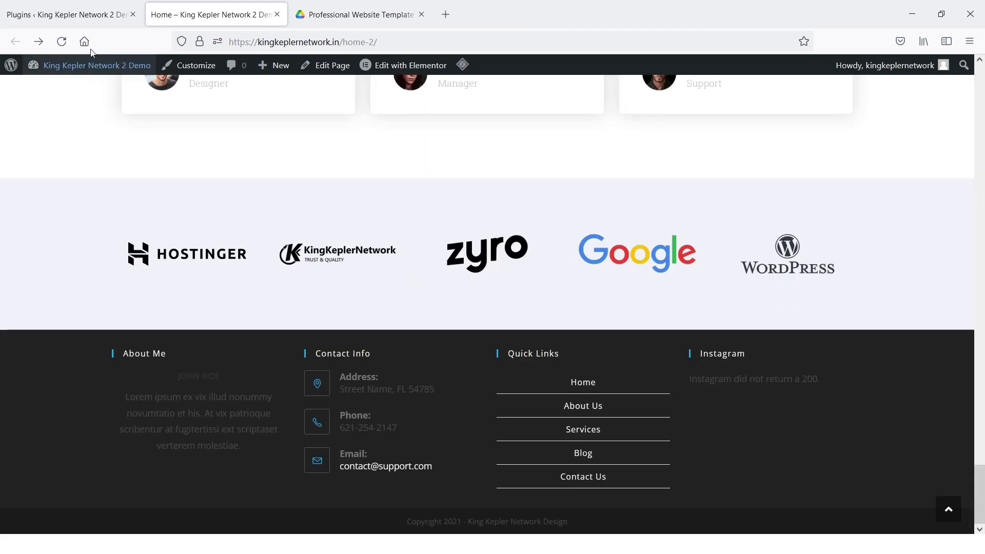
Step: Return to the WordPress admin, go to the Pages list, and start a new page in a separate browser tab
{"action": "left_click", "coordinate": [60, 15]}
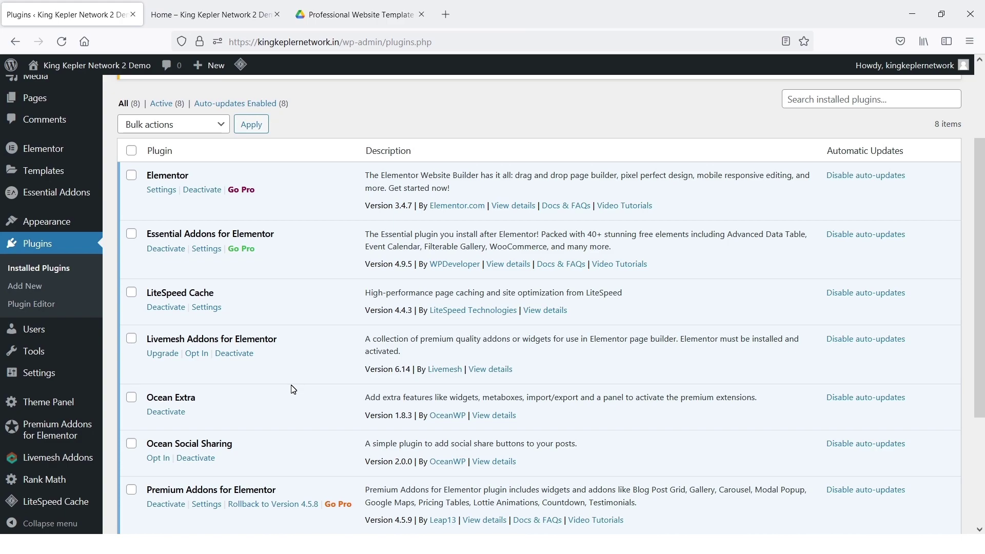
{"action": "scroll", "coordinate": [440, 172], "scroll_direction": "up", "scroll_amount": 2}
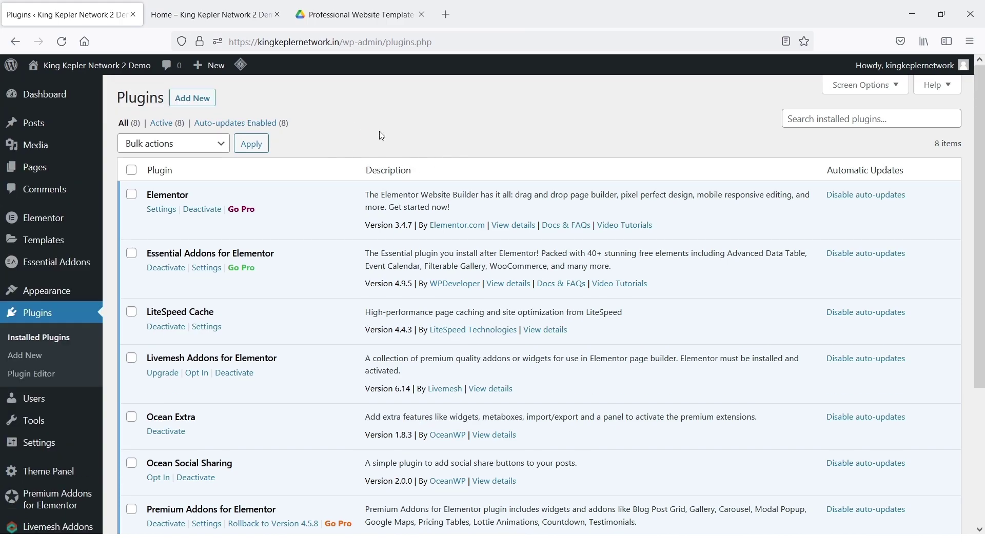
{"action": "left_click", "coordinate": [35, 168]}
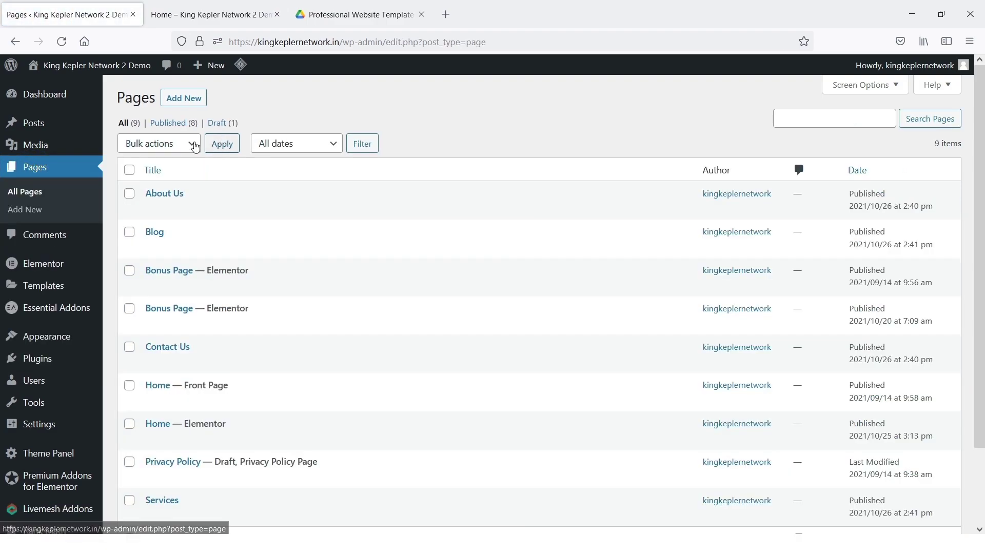
{"action": "right_click", "coordinate": [186, 101]}
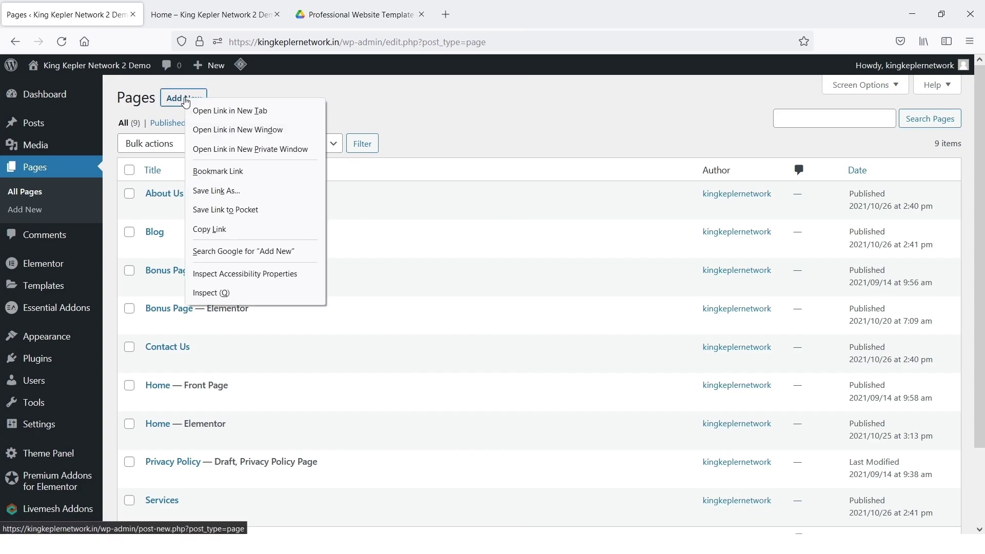
{"action": "left_click", "coordinate": [221, 110]}
{"action": "left_click", "coordinate": [205, 15]}
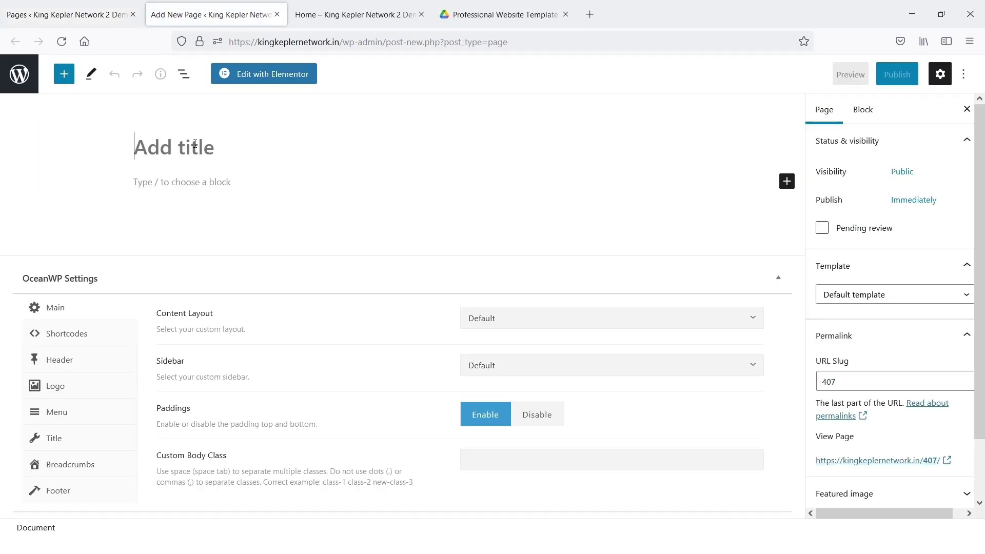
Step: Title the new page "Home" and publish it, returning to the page settings
{"action": "left_click", "coordinate": [195, 144]}
{"action": "type", "text": "H"}
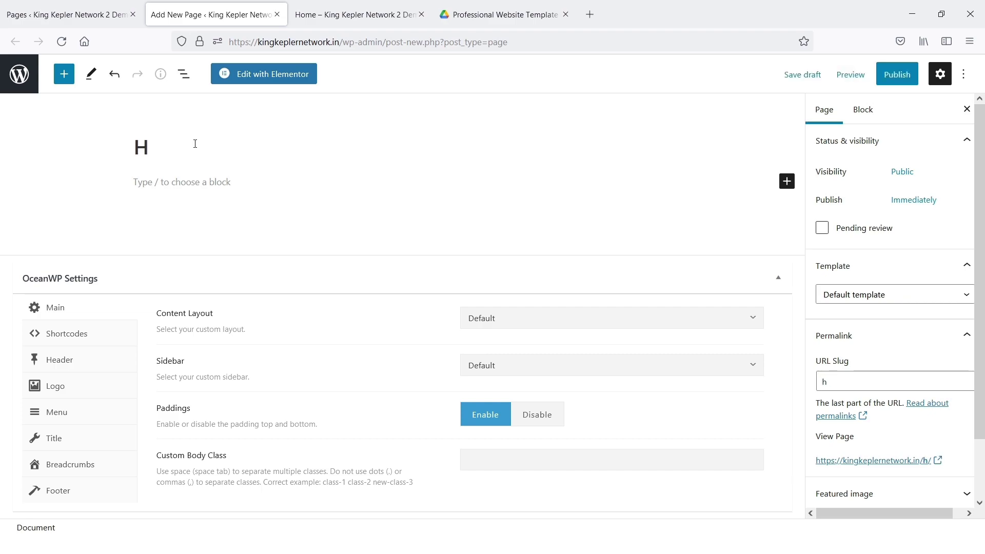
{"action": "type", "text": "ome"}
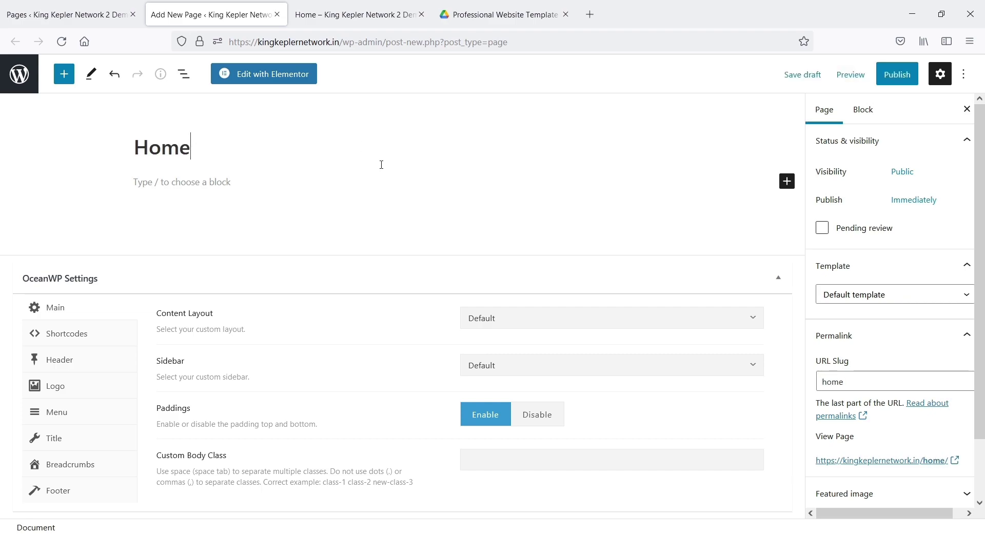
{"action": "left_click", "coordinate": [896, 77]}
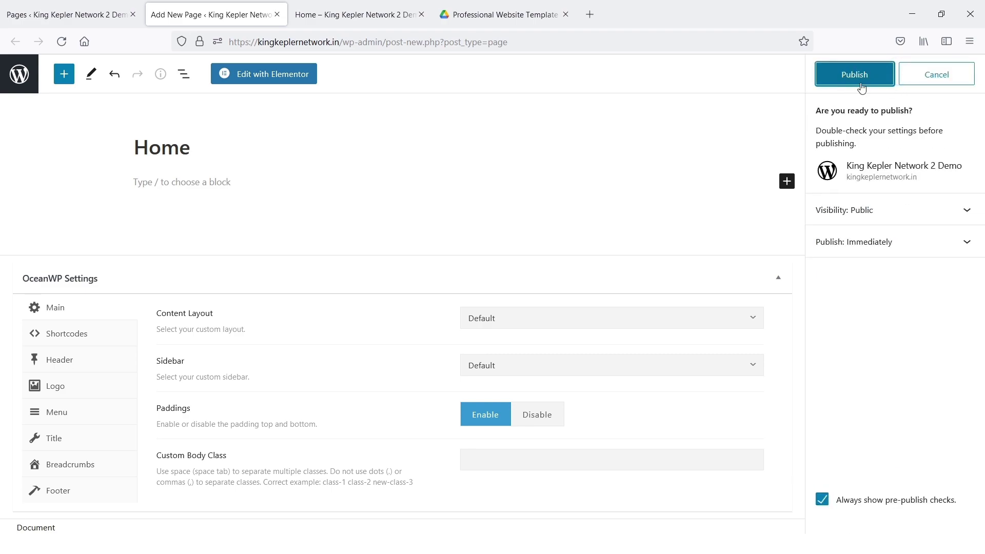
{"action": "left_click", "coordinate": [856, 75]}
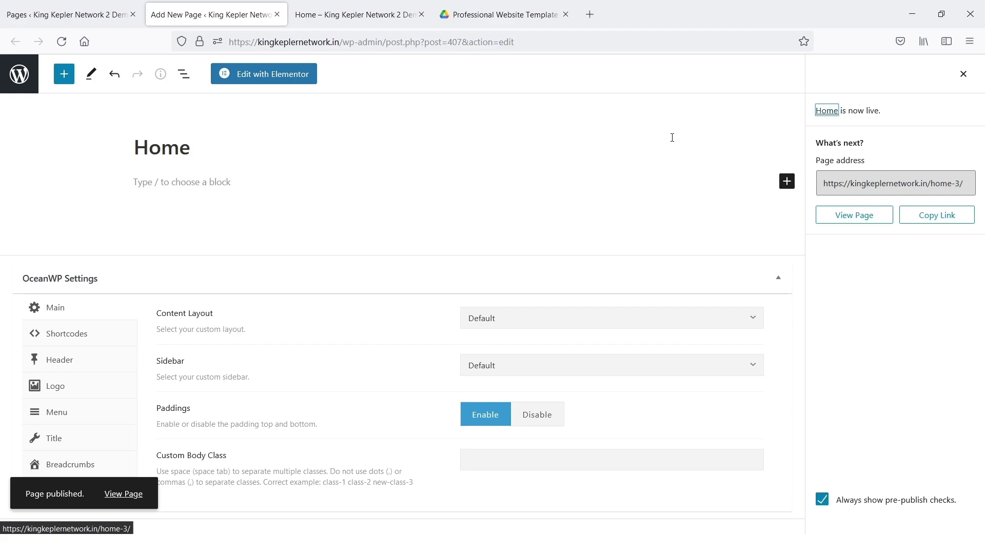
{"action": "left_click", "coordinate": [639, 200]}
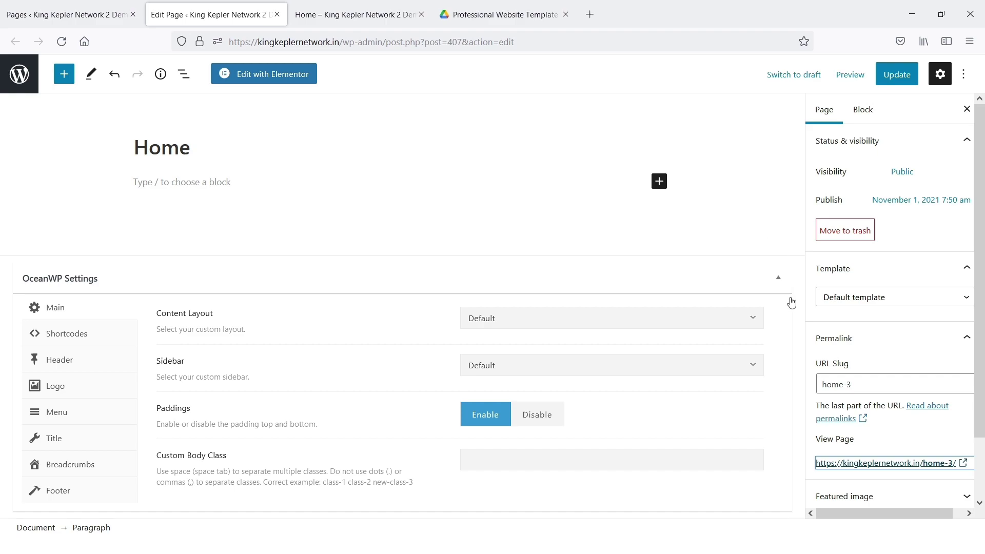
Step: Open the published Home page in a separate browser tab and look at its layout
{"action": "right_click", "coordinate": [849, 464]}
{"action": "left_click", "coordinate": [872, 262]}
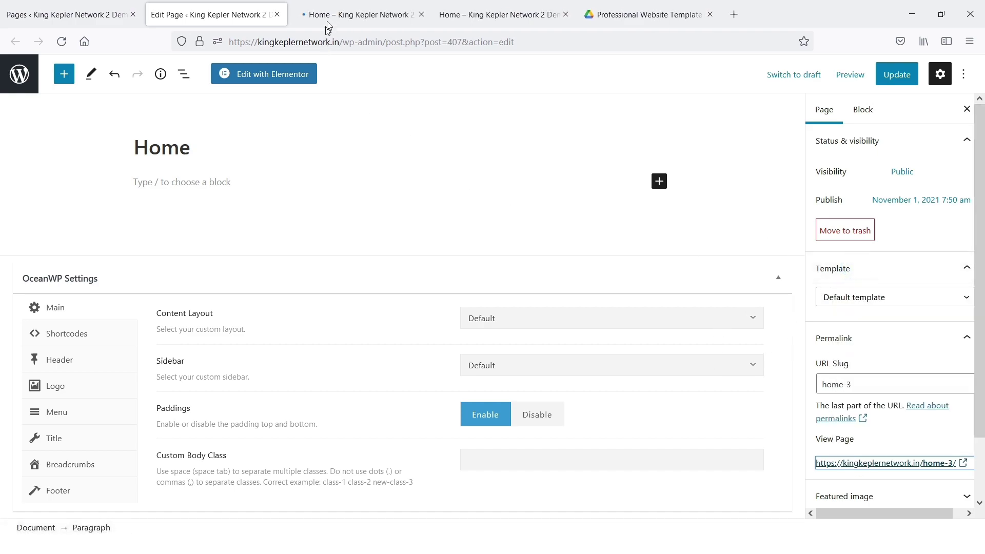
{"action": "left_click", "coordinate": [342, 7]}
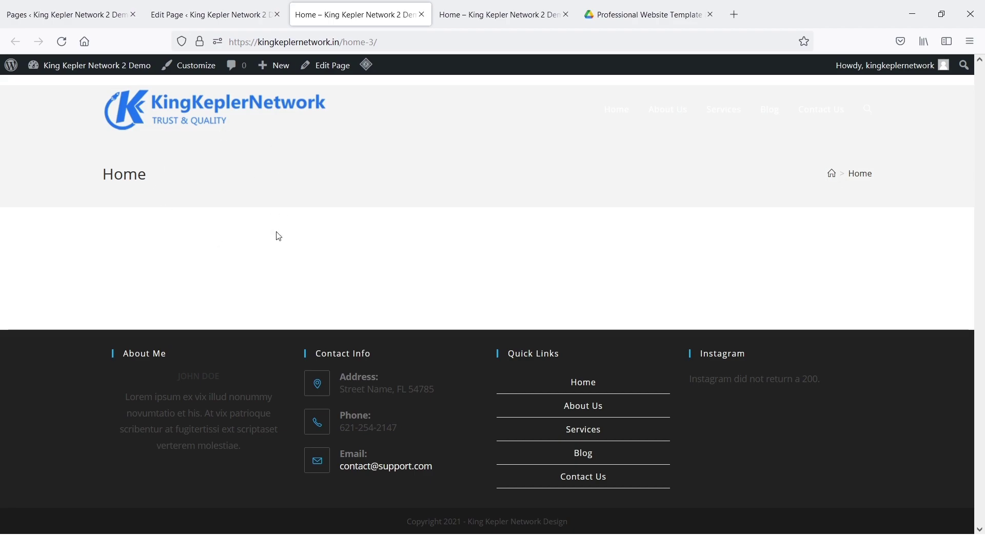
Step: Set the Home page's content layout to 100% Full Width, update the page, and reload its live view
{"action": "left_click", "coordinate": [205, 14]}
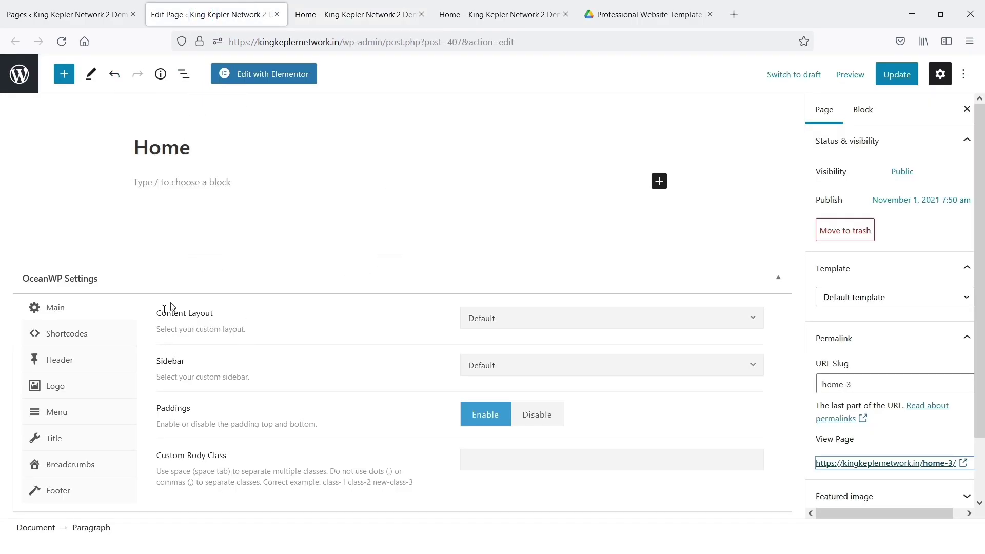
{"action": "left_click", "coordinate": [502, 316]}
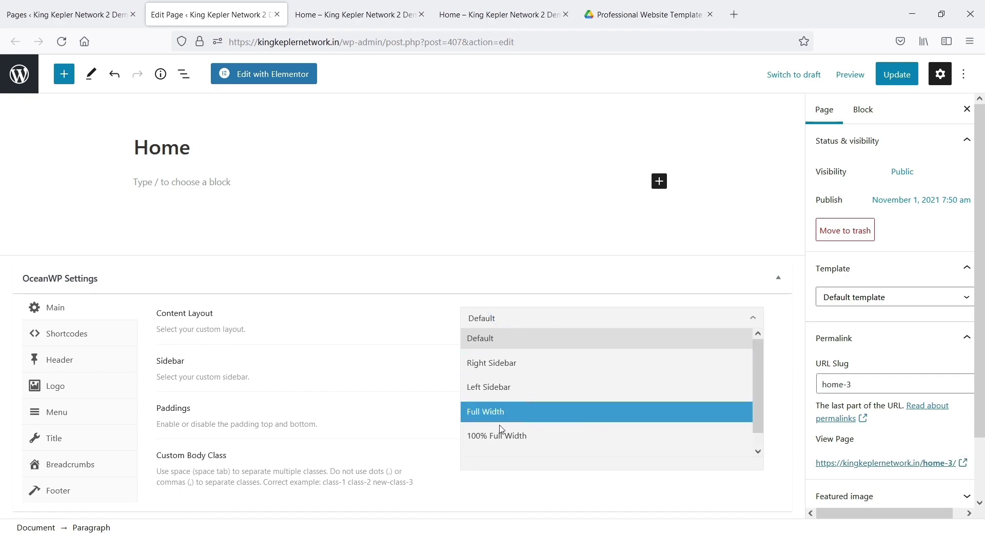
{"action": "left_click", "coordinate": [531, 436]}
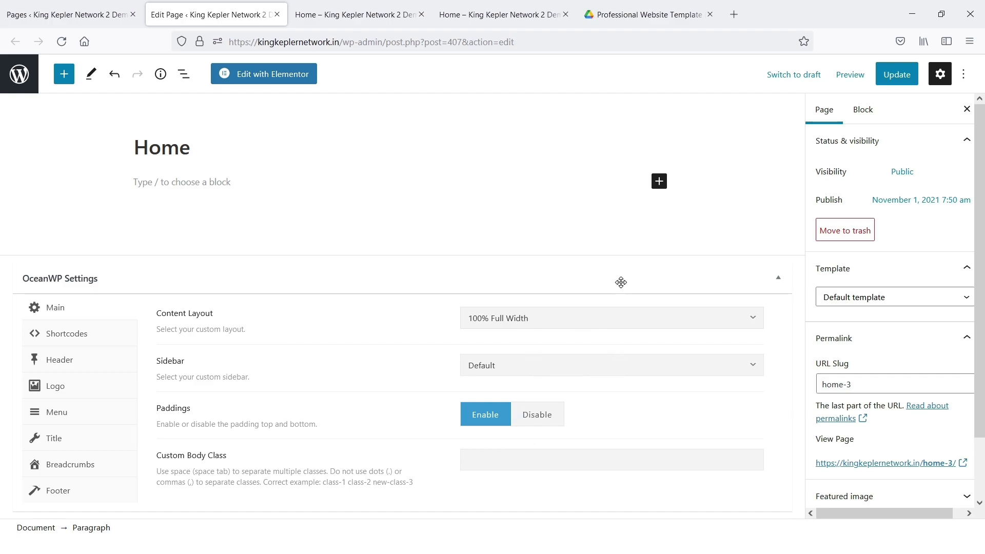
{"action": "left_click", "coordinate": [893, 75]}
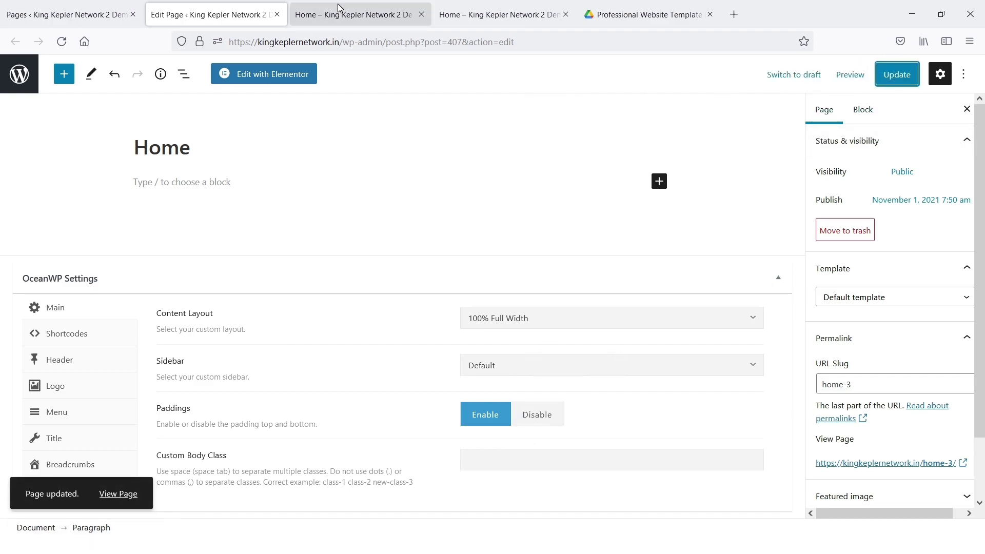
{"action": "left_click", "coordinate": [359, 14]}
{"action": "left_click", "coordinate": [68, 43]}
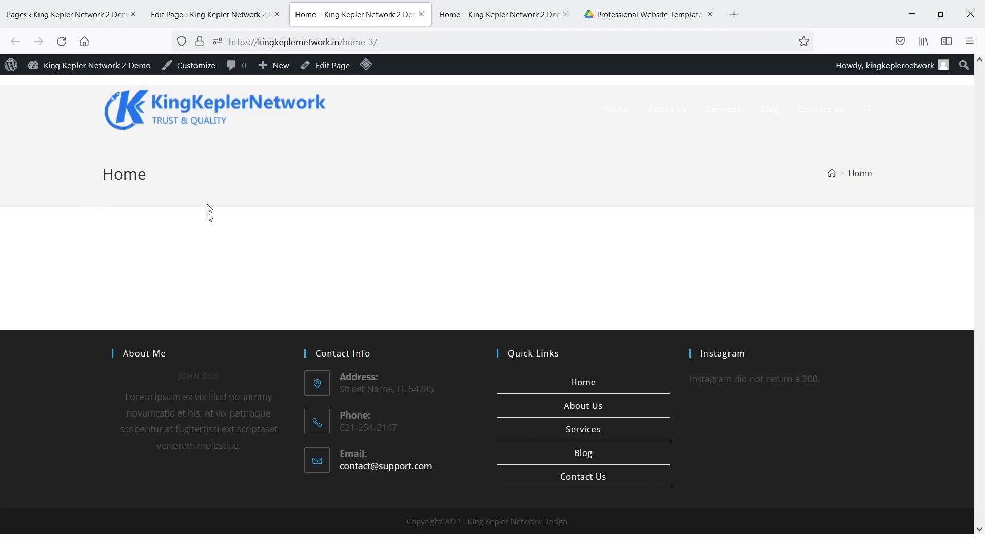
Step: Disable Display Page Title for the Home page, update the page, and reload its live view
{"action": "left_click", "coordinate": [196, 14]}
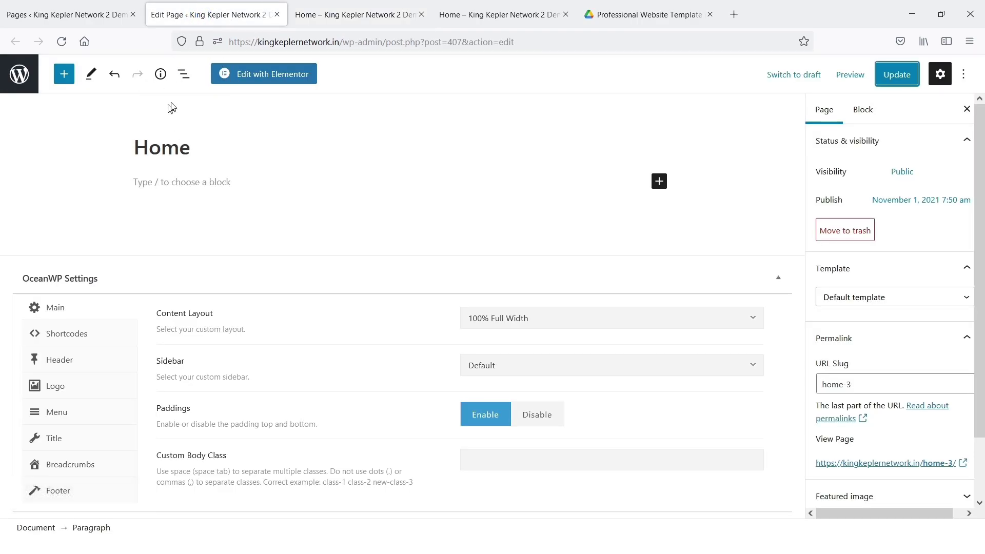
{"action": "left_click", "coordinate": [62, 438]}
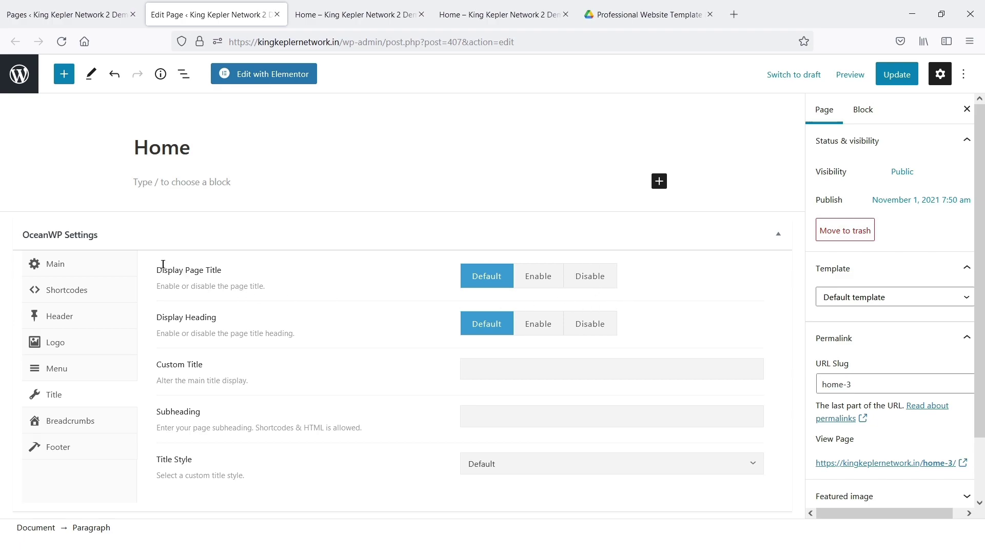
{"action": "left_click", "coordinate": [598, 286]}
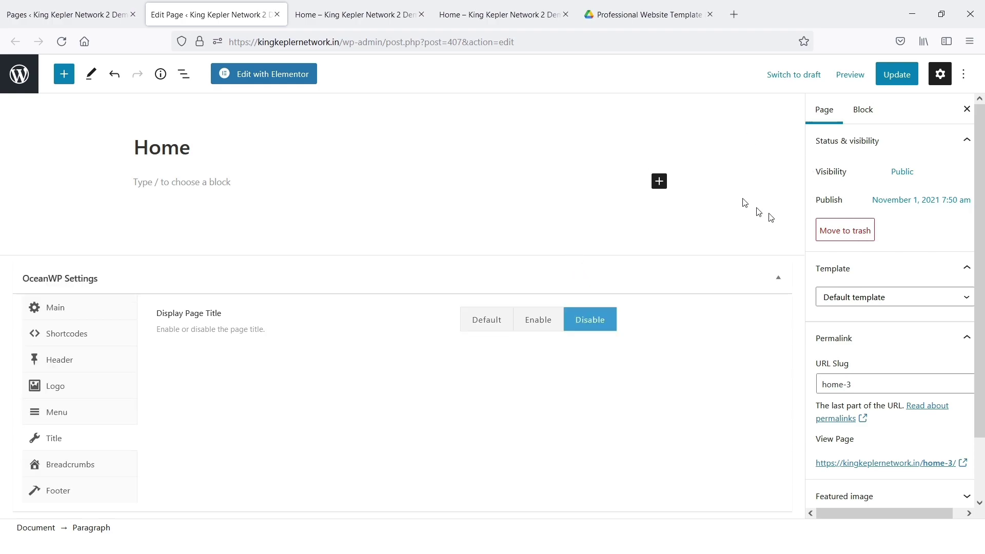
{"action": "left_click", "coordinate": [890, 84]}
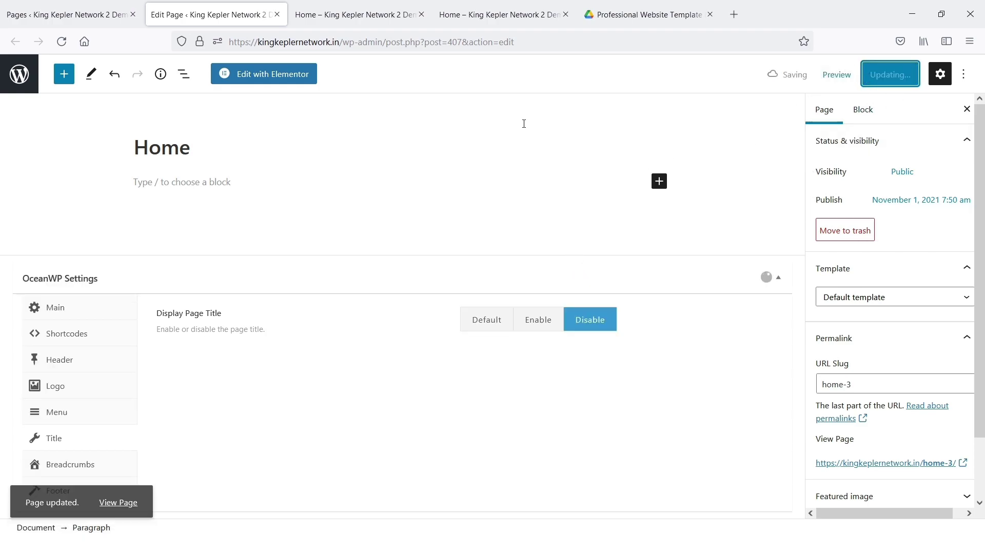
{"action": "left_click", "coordinate": [389, 16]}
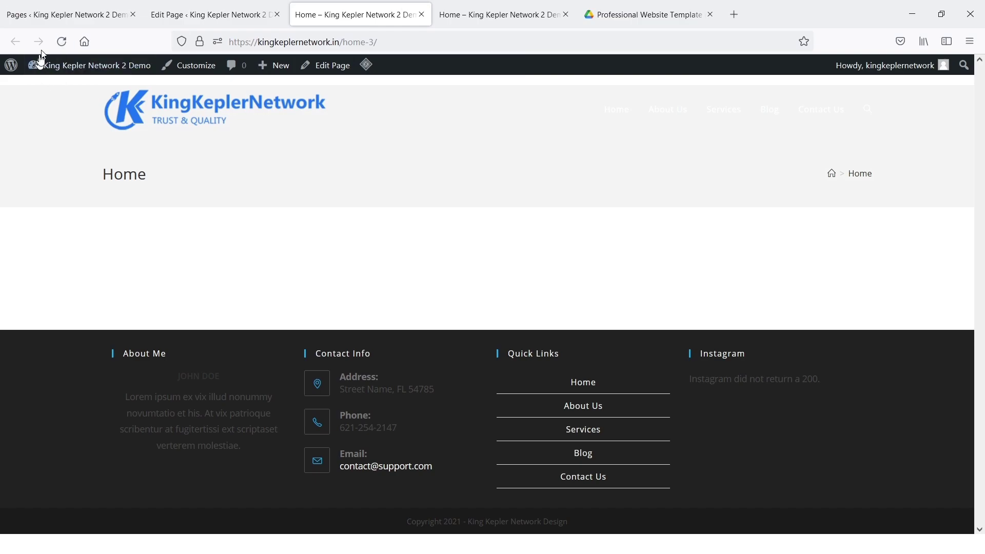
{"action": "left_click", "coordinate": [61, 42]}
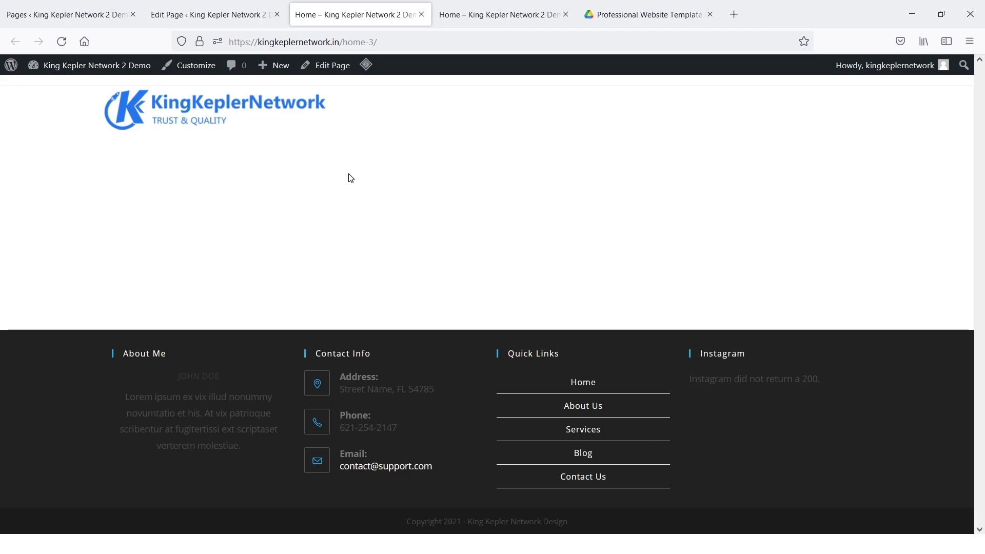
Step: Return to the Home page's editor and open the page for editing with Elementor
{"action": "key", "text": "ctrl+shift+Tab"}
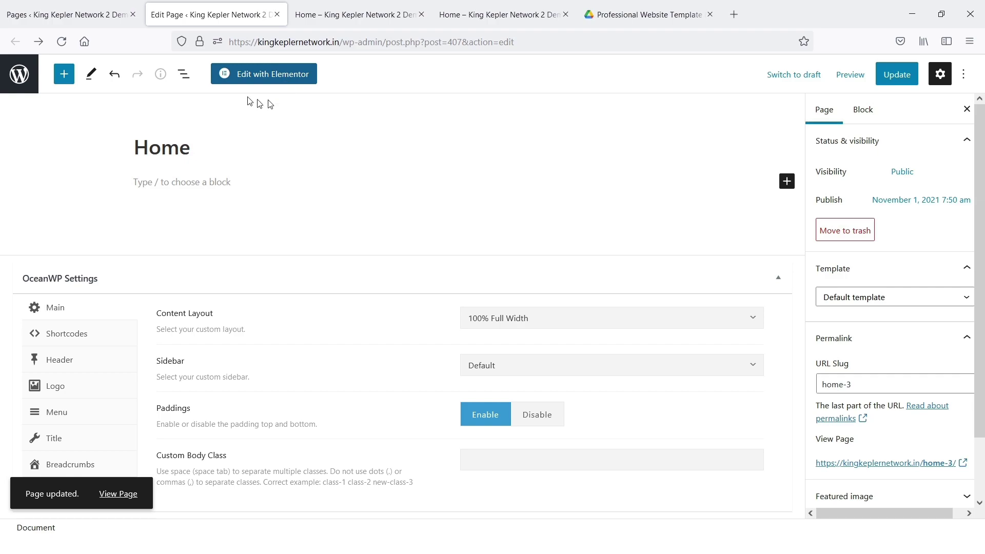
{"action": "left_click", "coordinate": [270, 73]}
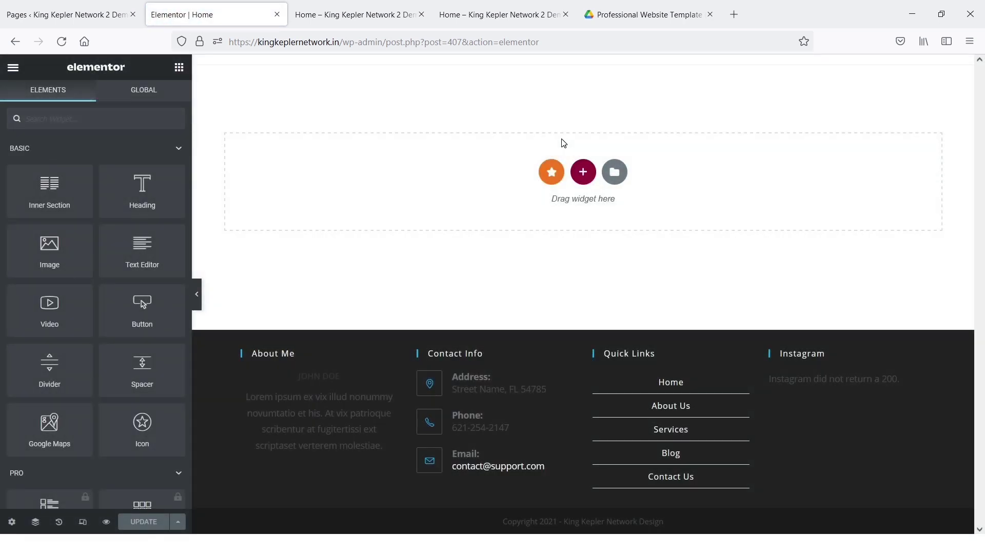
Step: Switch to Google Drive and try to download the entire Professional Website Template folder
{"action": "left_click", "coordinate": [636, 8]}
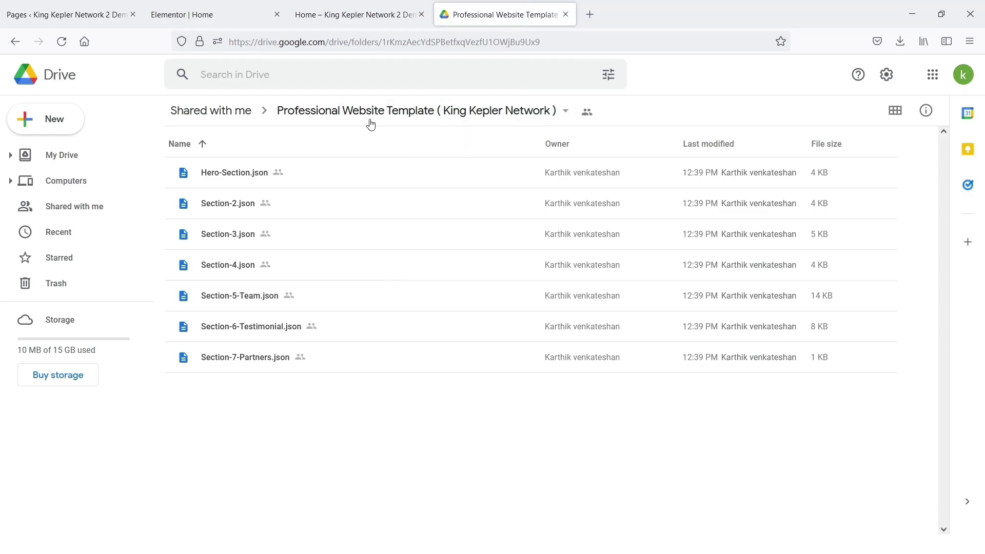
{"action": "left_click", "coordinate": [401, 113]}
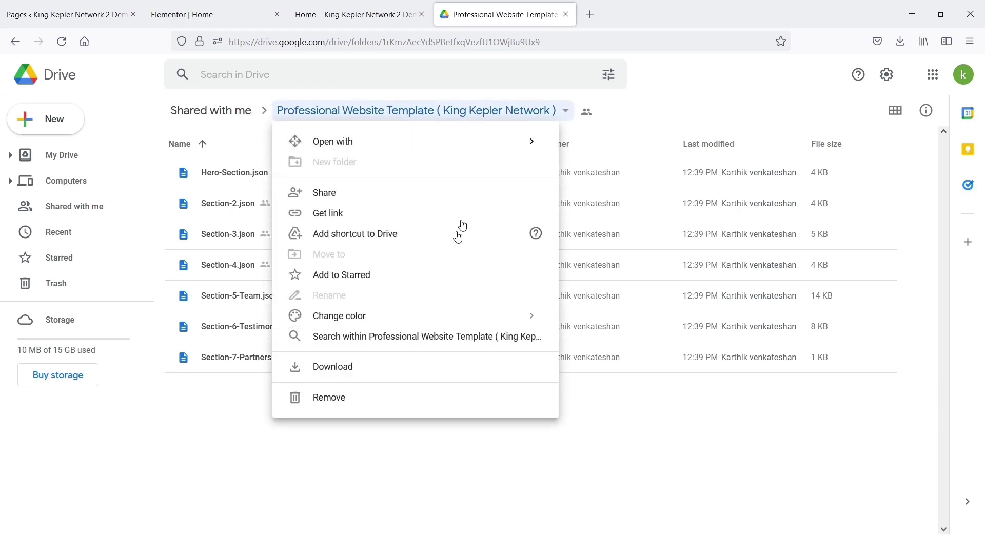
{"action": "left_click", "coordinate": [357, 375]}
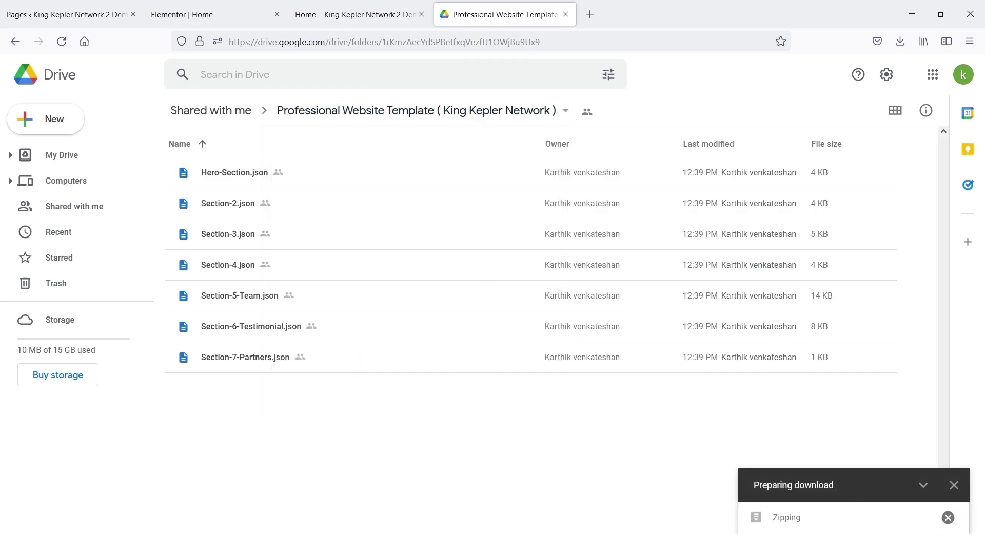
{"action": "left_click", "coordinate": [954, 485]}
{"action": "left_click", "coordinate": [570, 329]}
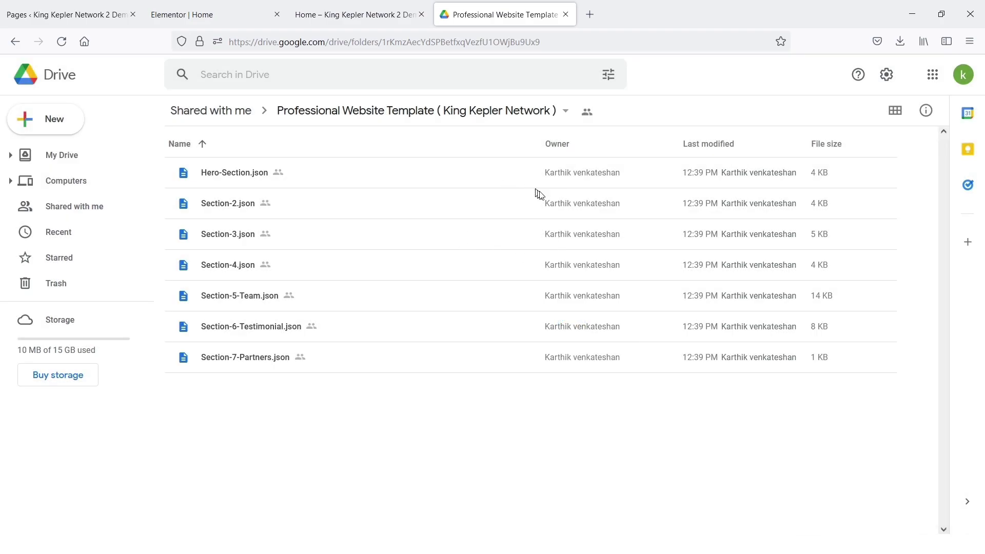
Step: Select Hero-Section.json in the shared template folder and show the file's available actions
{"action": "left_click", "coordinate": [515, 171]}
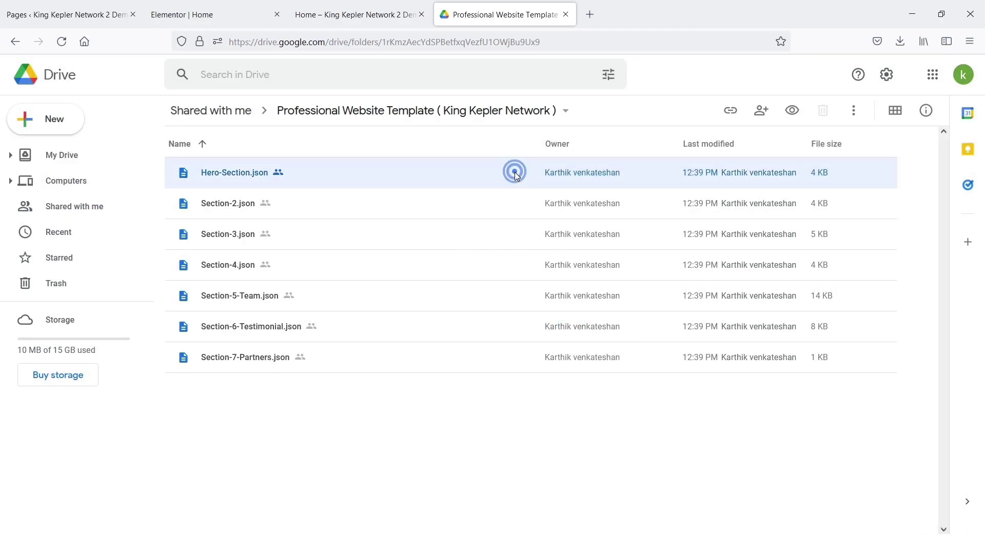
{"action": "left_click", "coordinate": [851, 114]}
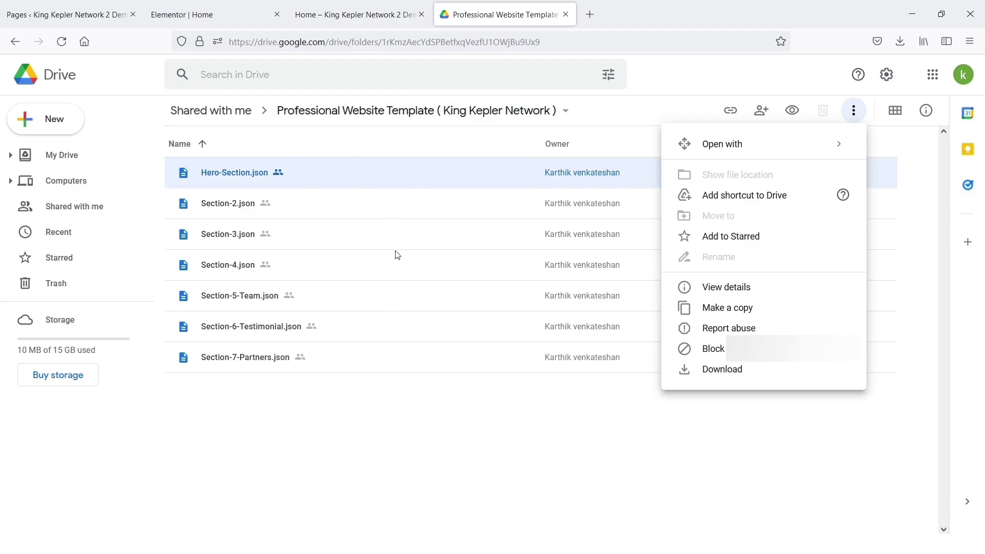
Step: Compare the empty Home page in Elementor with the demo site's hero section, ending back in Elementor
{"action": "left_click", "coordinate": [216, 21]}
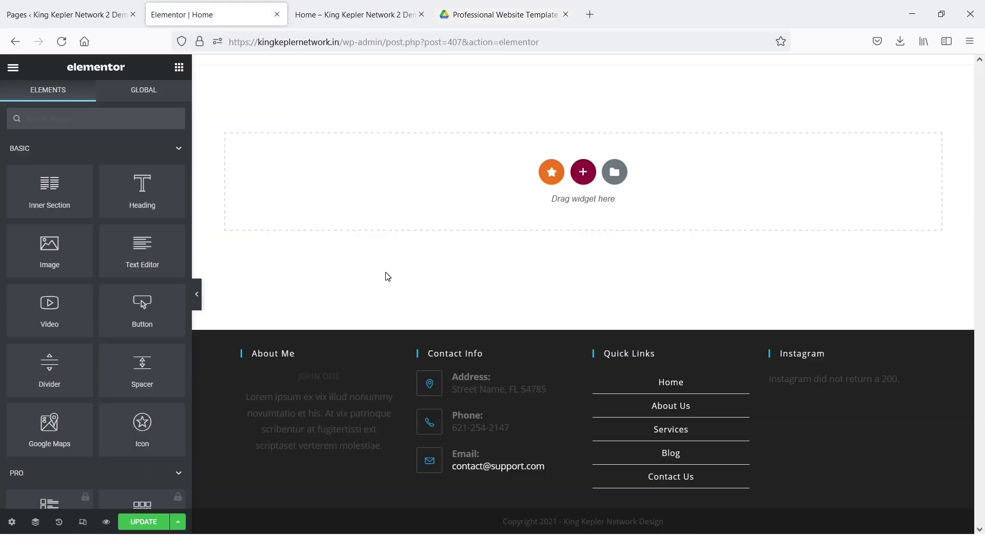
{"action": "left_click", "coordinate": [355, 14]}
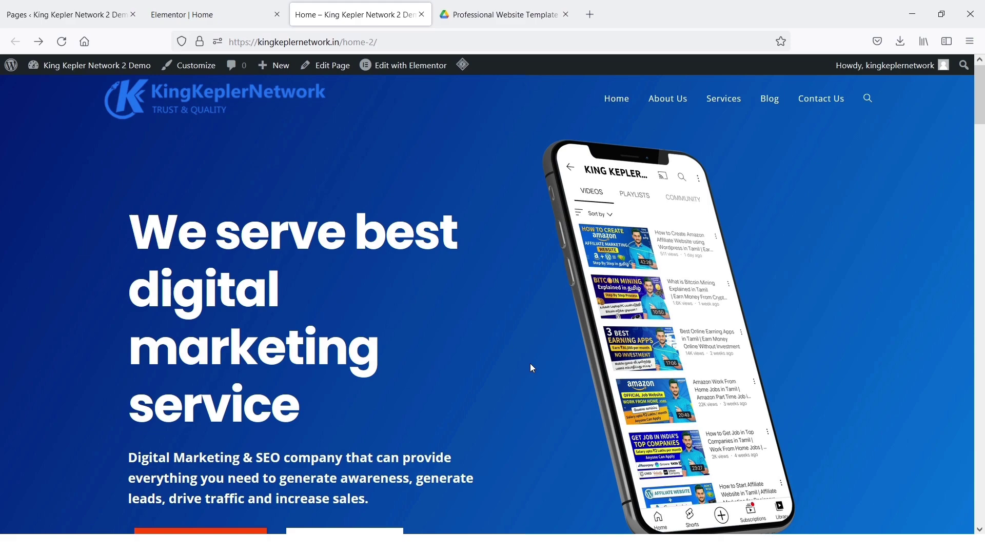
{"action": "left_click", "coordinate": [219, 17]}
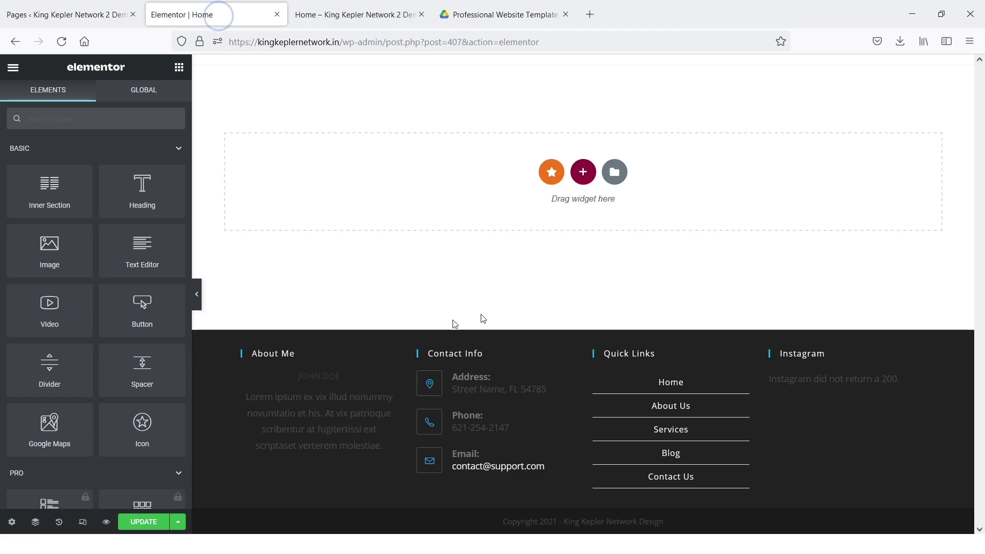
Step: Import the downloaded Hero-Section(1).json file into the Elementor template library
{"action": "left_click", "coordinate": [614, 173]}
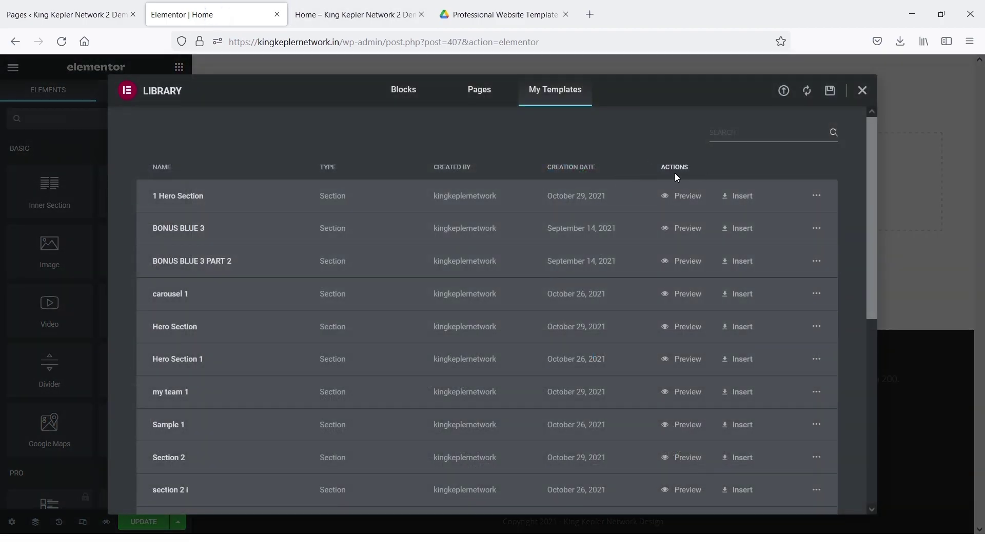
{"action": "left_click", "coordinate": [784, 91]}
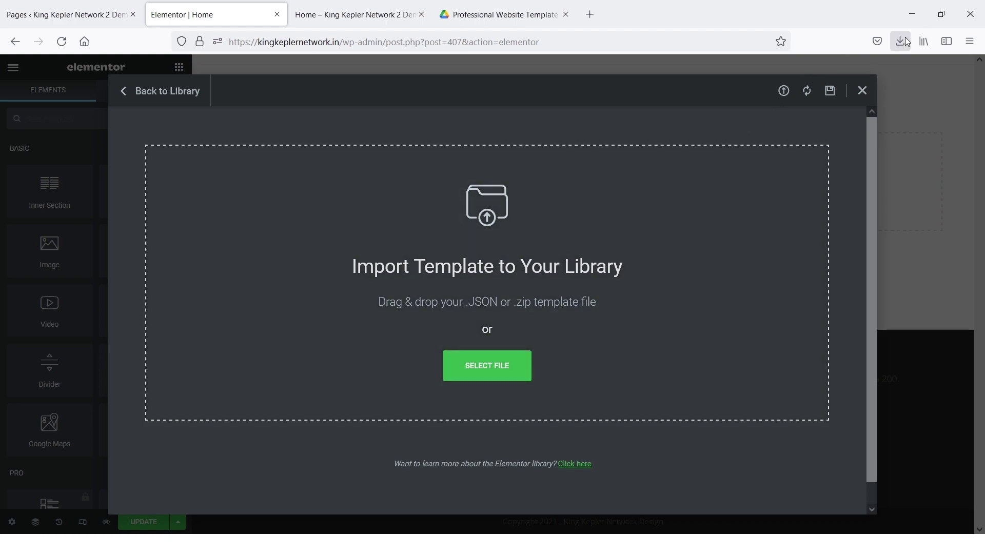
{"action": "left_click", "coordinate": [900, 41]}
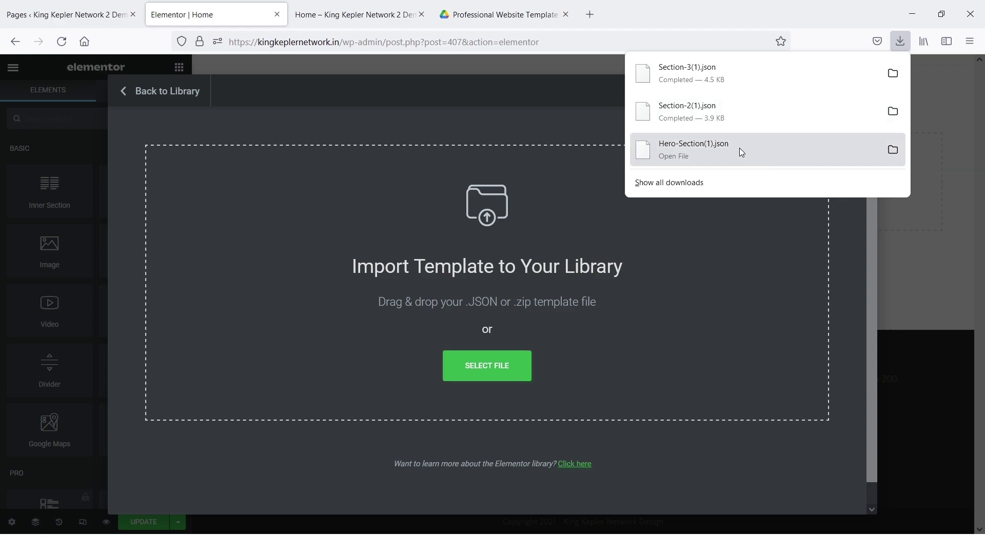
{"action": "left_click_drag", "start_coordinate": [739, 148], "coordinate": [506, 239]}
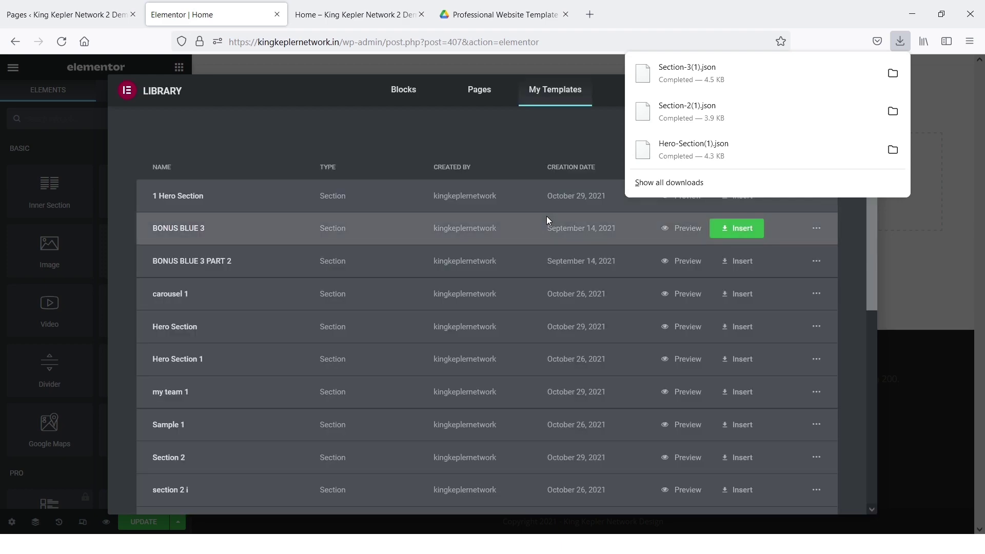
Step: Insert the Hero Section template dated November 1, 2021 with its document settings and check it on the Home page
{"action": "scroll", "coordinate": [546, 216], "scroll_direction": "down", "scroll_amount": 7}
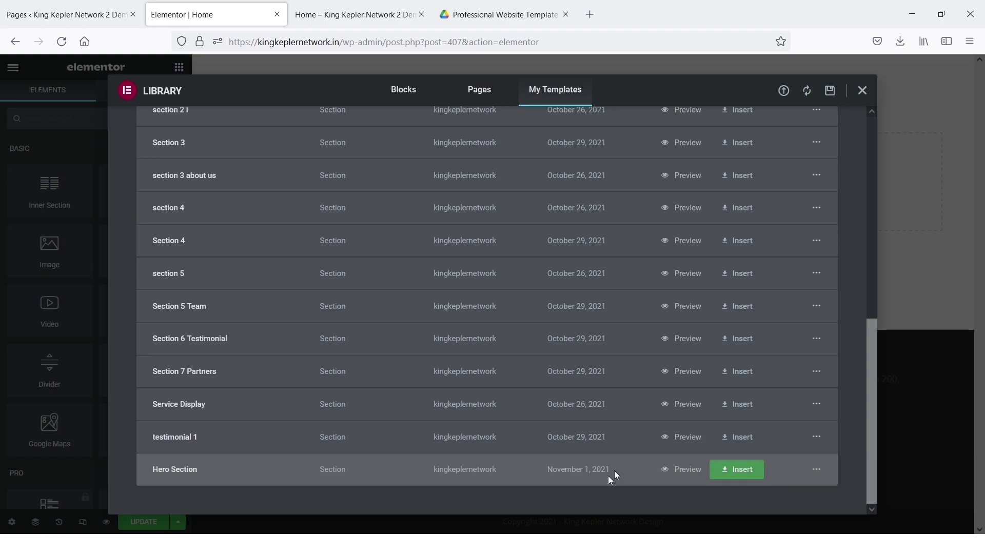
{"action": "left_click", "coordinate": [747, 471]}
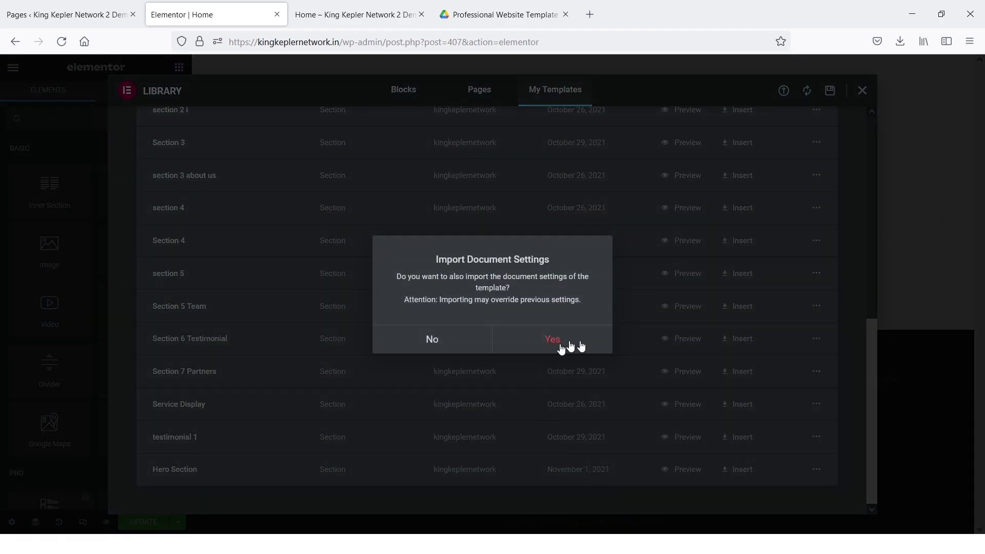
{"action": "left_click", "coordinate": [548, 350]}
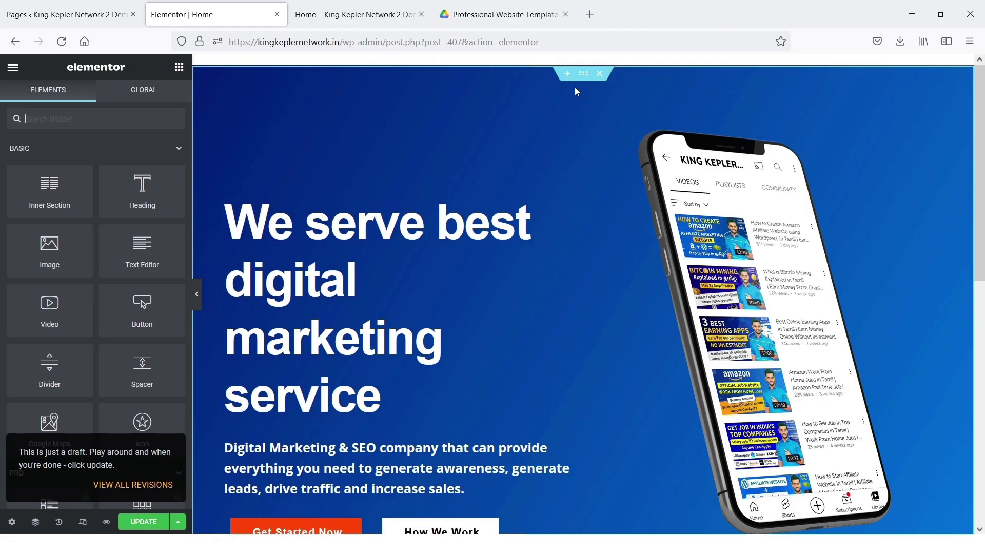
{"action": "scroll", "coordinate": [667, 351], "scroll_direction": "down", "scroll_amount": 3}
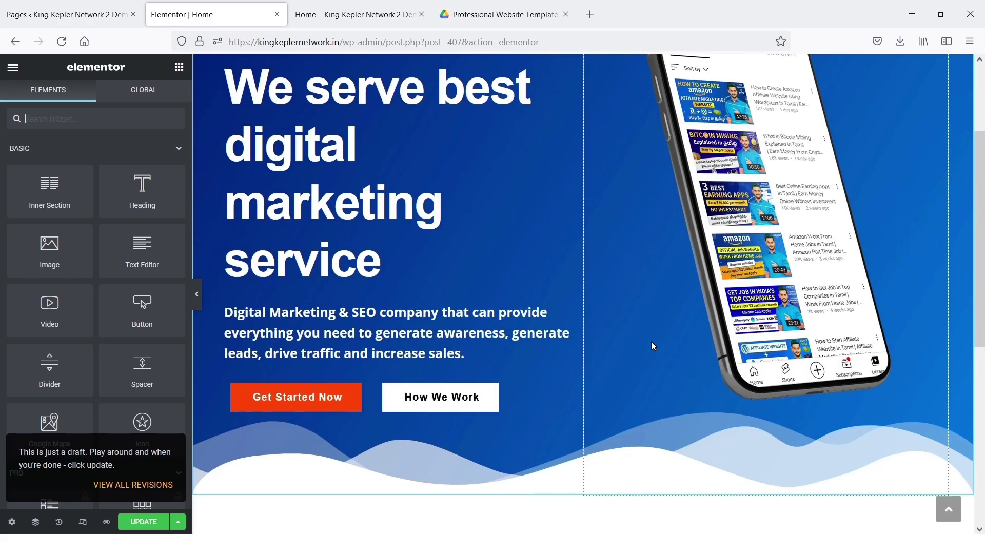
{"action": "scroll", "coordinate": [651, 345], "scroll_direction": "up", "scroll_amount": 3}
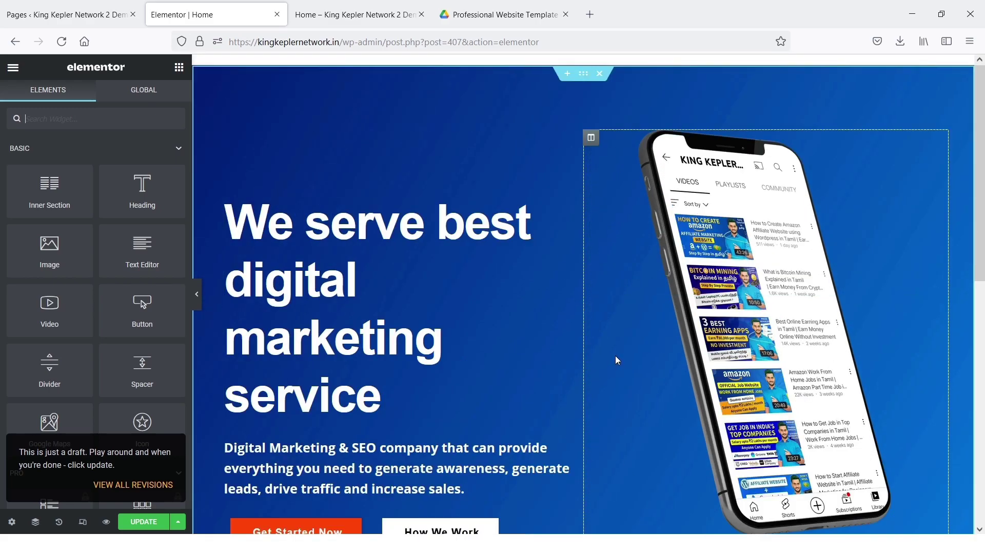
{"action": "scroll", "coordinate": [615, 357], "scroll_direction": "down", "scroll_amount": 3}
{"action": "scroll", "coordinate": [616, 356], "scroll_direction": "up", "scroll_amount": 3}
{"action": "scroll", "coordinate": [615, 357], "scroll_direction": "down", "scroll_amount": 7}
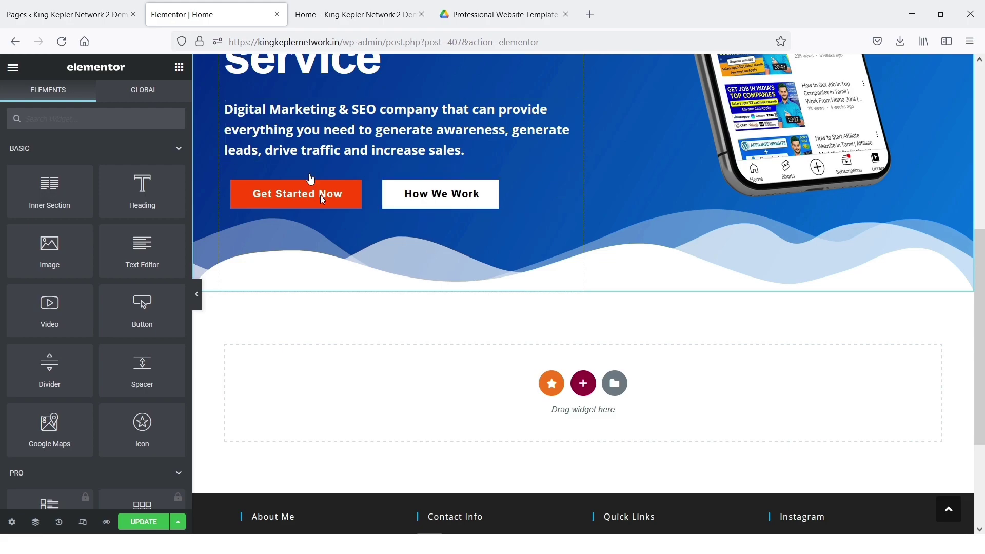
Step: Check the demo site's services section and import the downloaded Section-2(1).json file into the Elementor template library
{"action": "left_click", "coordinate": [368, 15]}
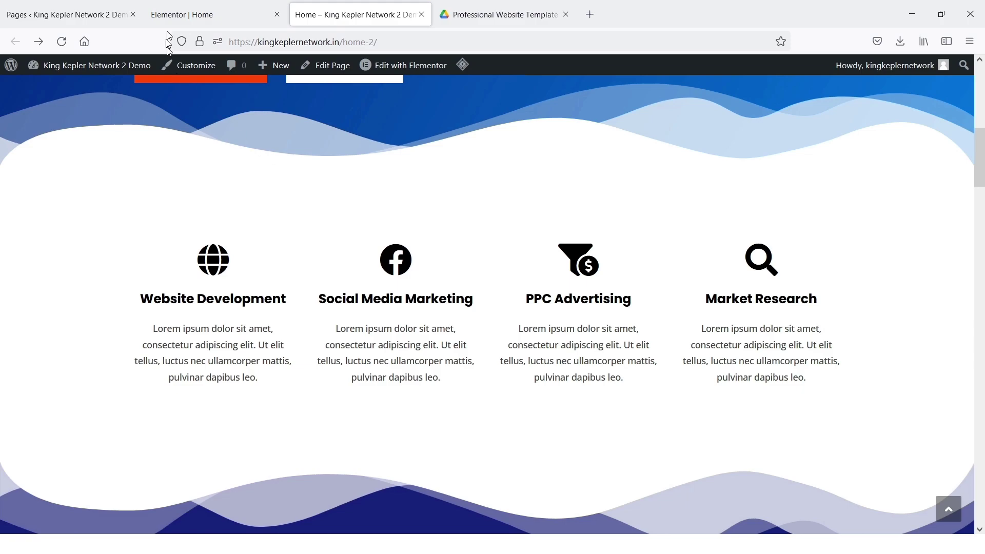
{"action": "left_click", "coordinate": [210, 14]}
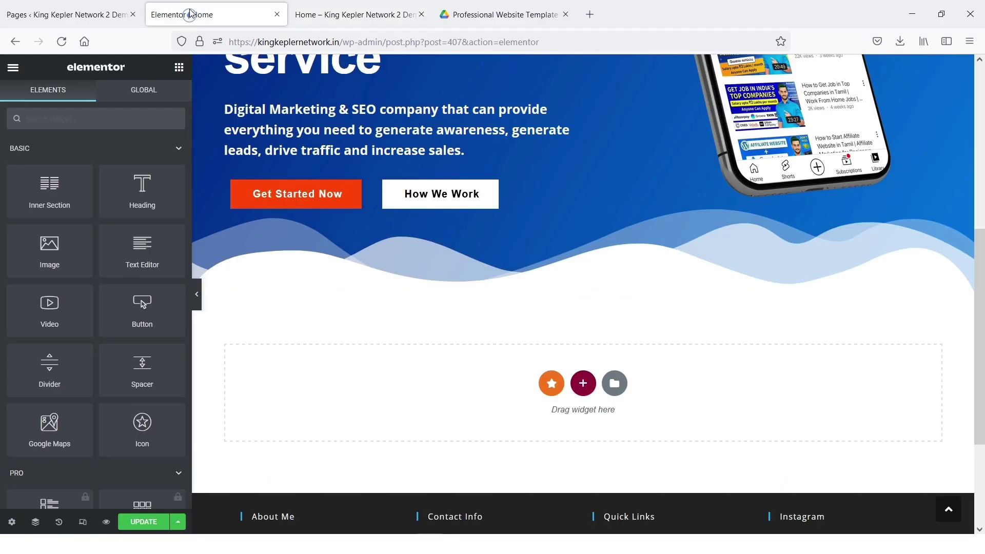
{"action": "left_click", "coordinate": [613, 384]}
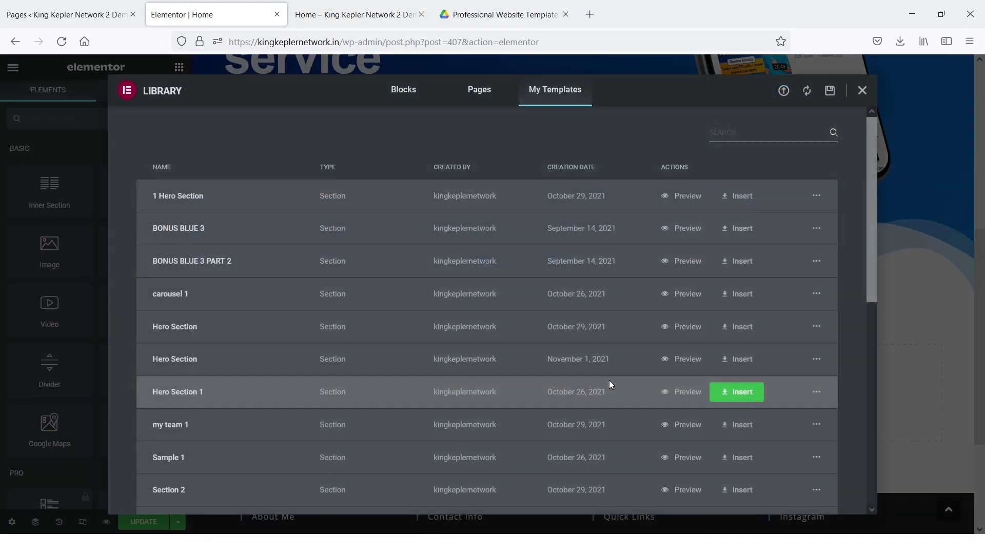
{"action": "left_click", "coordinate": [783, 92]}
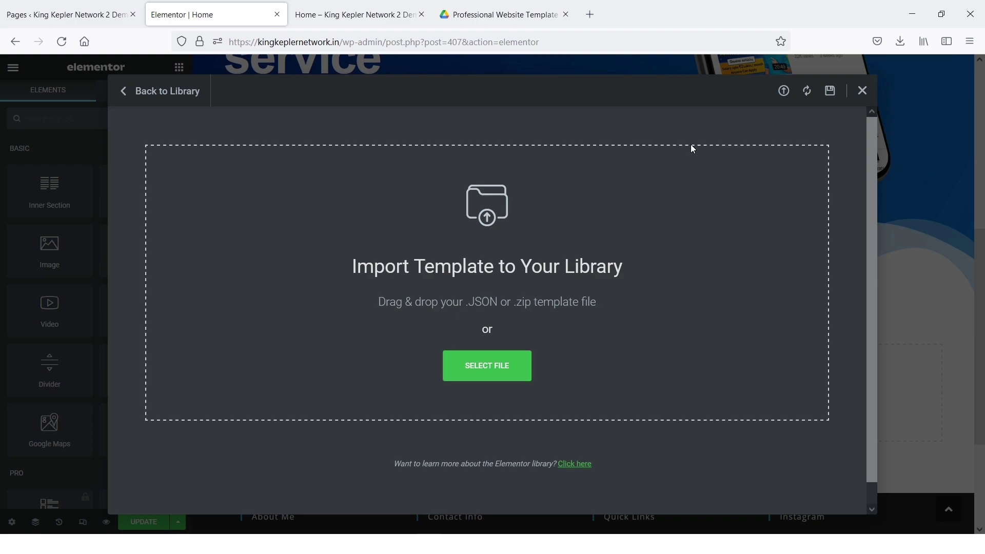
{"action": "left_click_drag", "start_coordinate": [692, 148], "coordinate": [595, 308]}
{"action": "left_click_drag", "start_coordinate": [647, 223], "coordinate": [872, 103]}
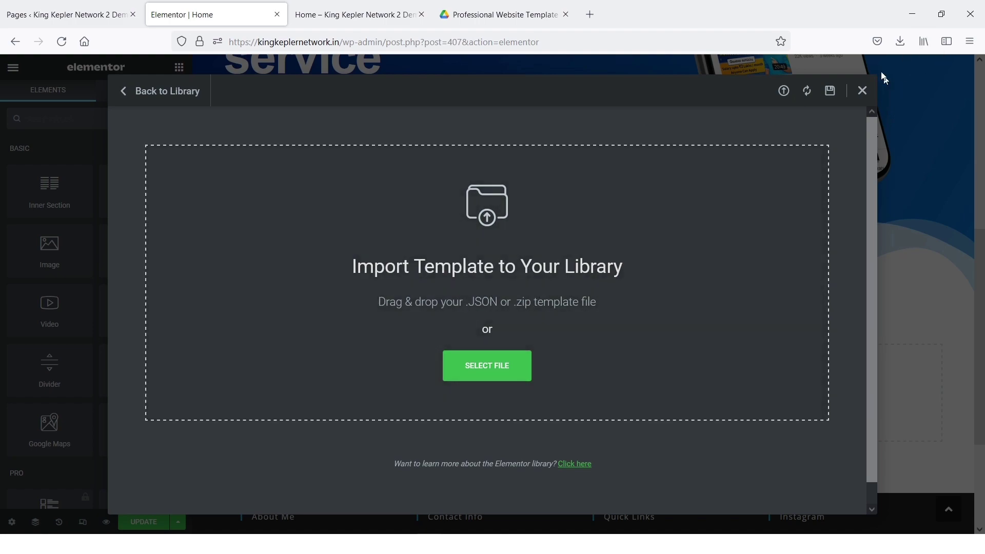
{"action": "left_click", "coordinate": [900, 41]}
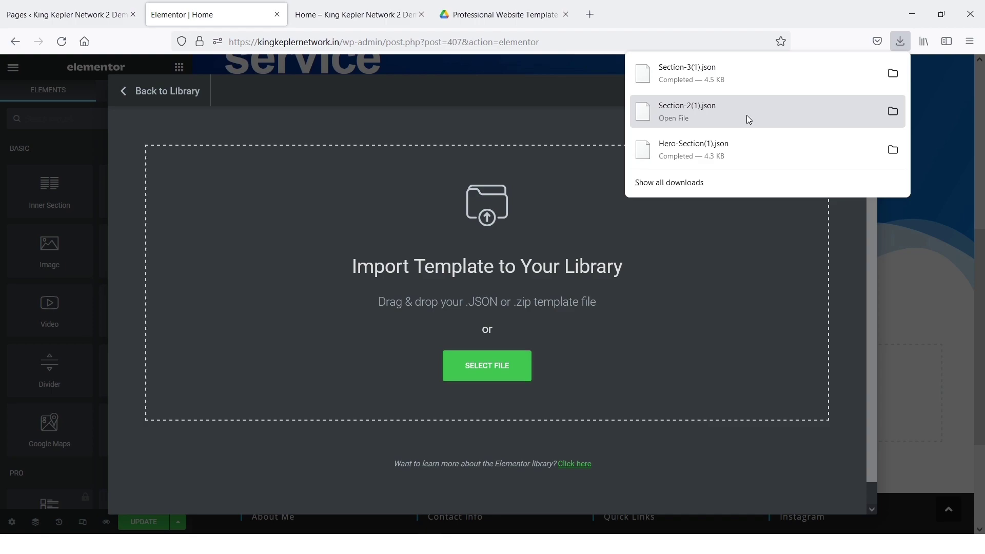
{"action": "left_click_drag", "start_coordinate": [746, 115], "coordinate": [577, 254]}
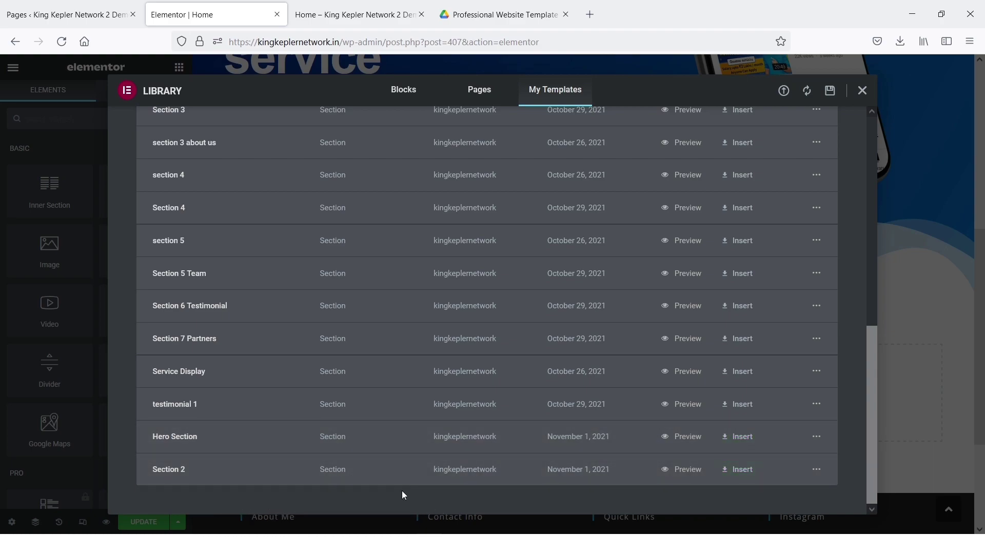
Step: Insert the Section 2 template dated November 1, 2021 with its document settings below the hero section
{"action": "left_click", "coordinate": [737, 469]}
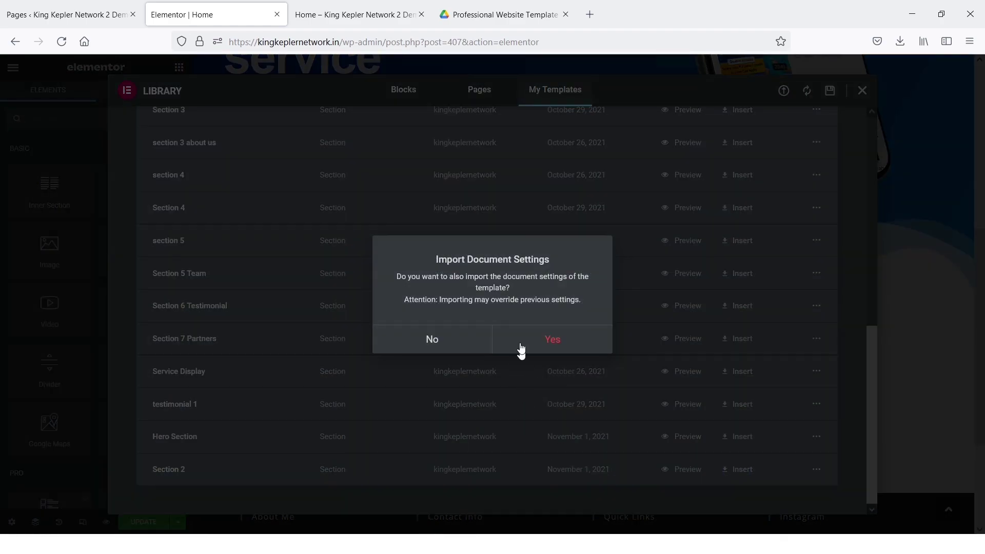
{"action": "left_click", "coordinate": [541, 334]}
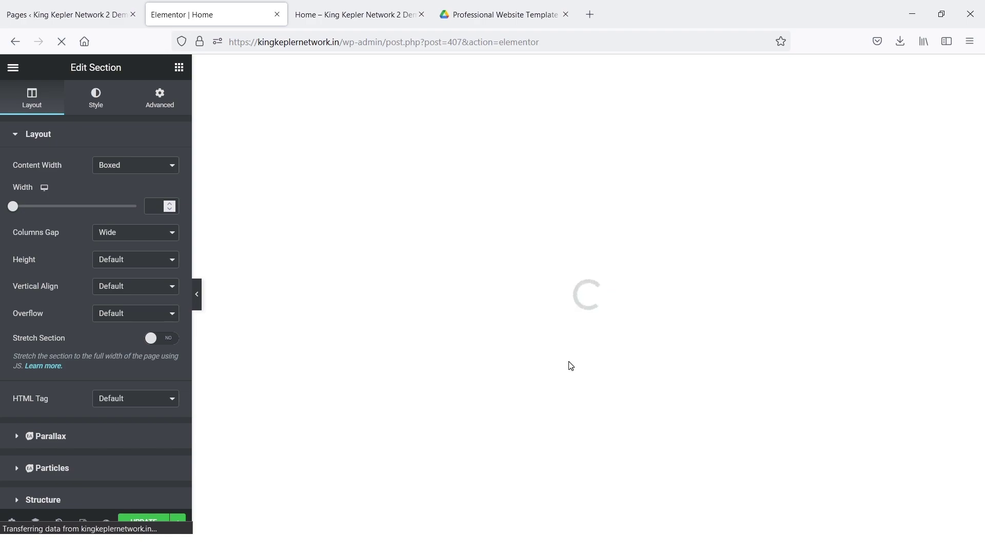
{"action": "scroll", "coordinate": [527, 364], "scroll_direction": "down", "scroll_amount": 5}
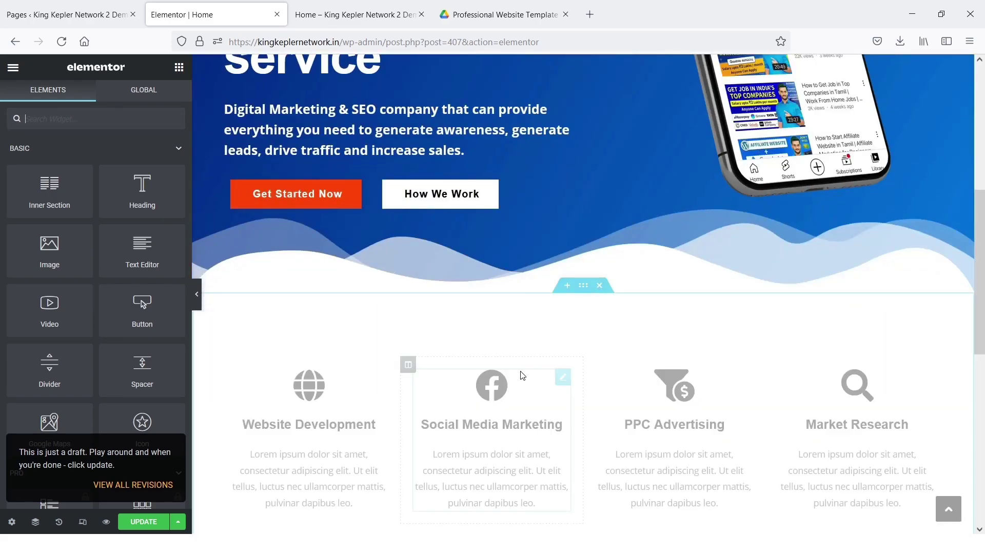
{"action": "scroll", "coordinate": [522, 376], "scroll_direction": "down", "scroll_amount": 1}
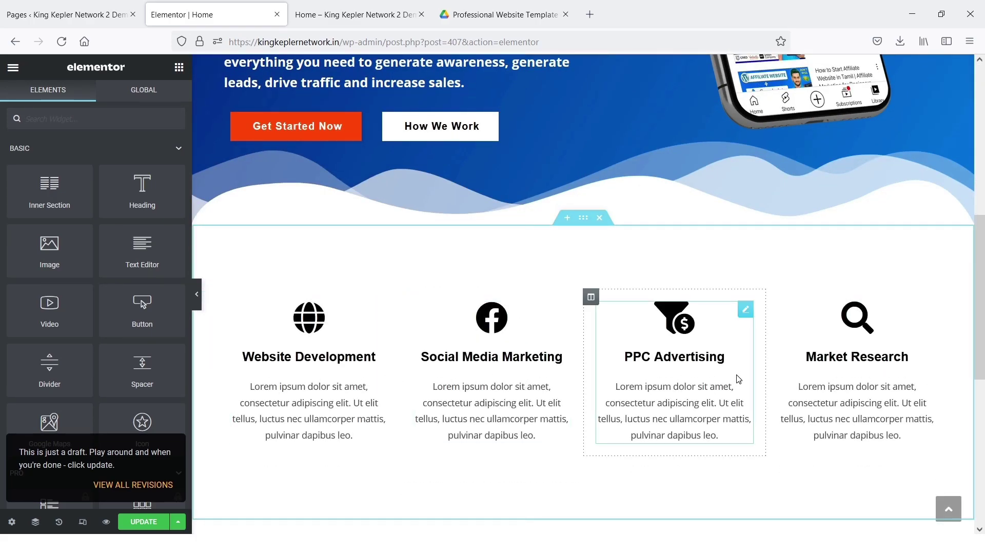
Step: Examine the demo site's remaining sections from the services block down to the partner logos, and return to Elementor
{"action": "key", "text": "ctrl+Tab"}
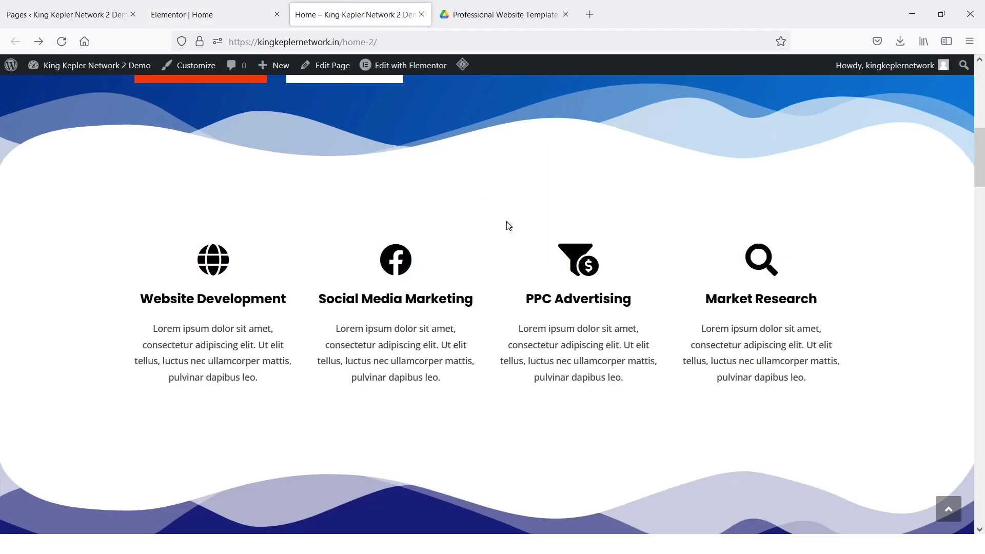
{"action": "scroll", "coordinate": [531, 286], "scroll_direction": "down", "scroll_amount": 6}
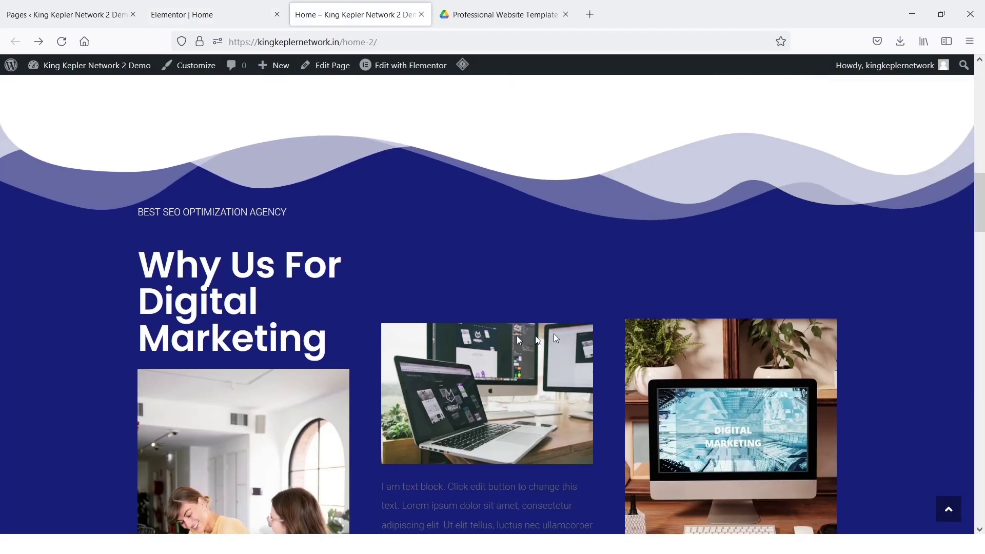
{"action": "scroll", "coordinate": [495, 250], "scroll_direction": "down", "scroll_amount": 17}
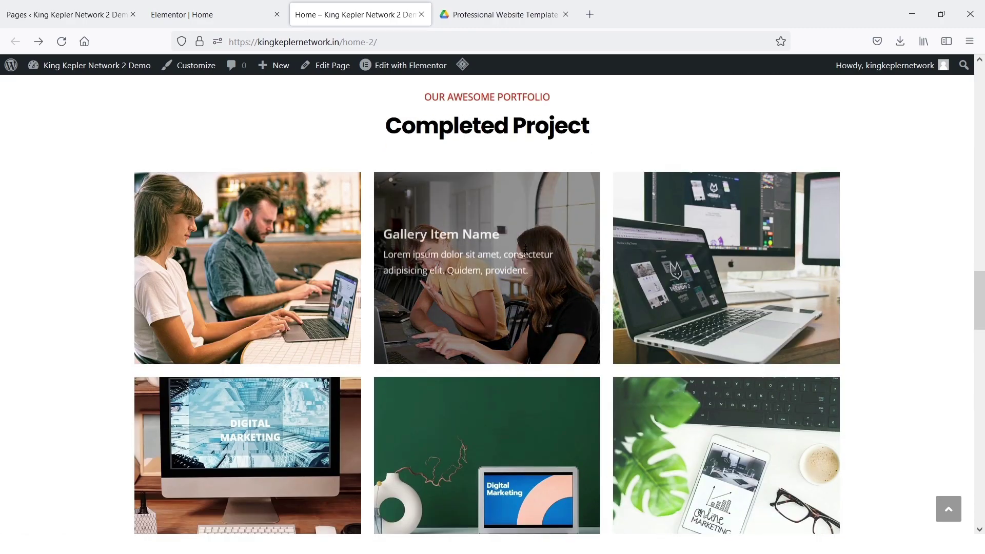
{"action": "scroll", "coordinate": [513, 242], "scroll_direction": "down", "scroll_amount": 6}
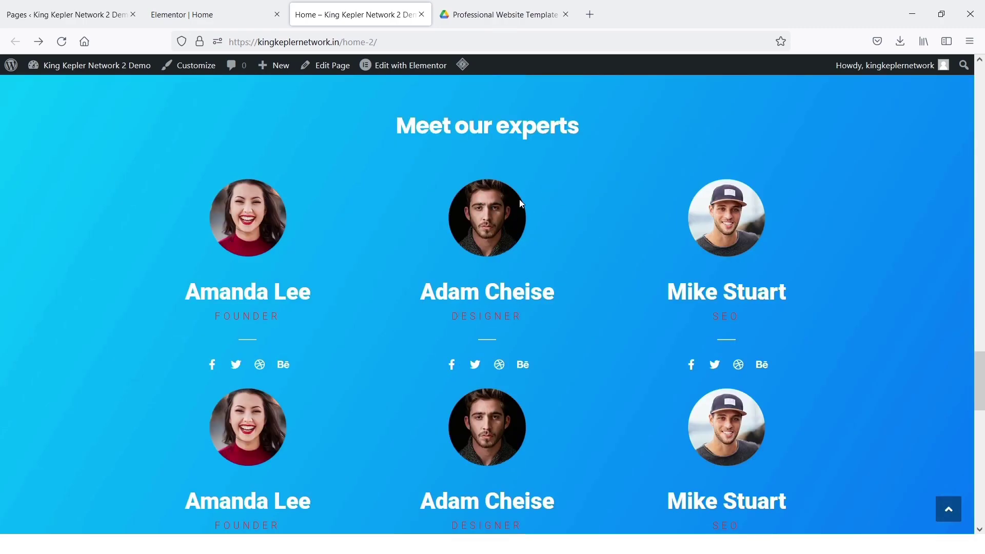
{"action": "scroll", "coordinate": [522, 203], "scroll_direction": "down", "scroll_amount": 4}
{"action": "scroll", "coordinate": [522, 203], "scroll_direction": "down", "scroll_amount": 4}
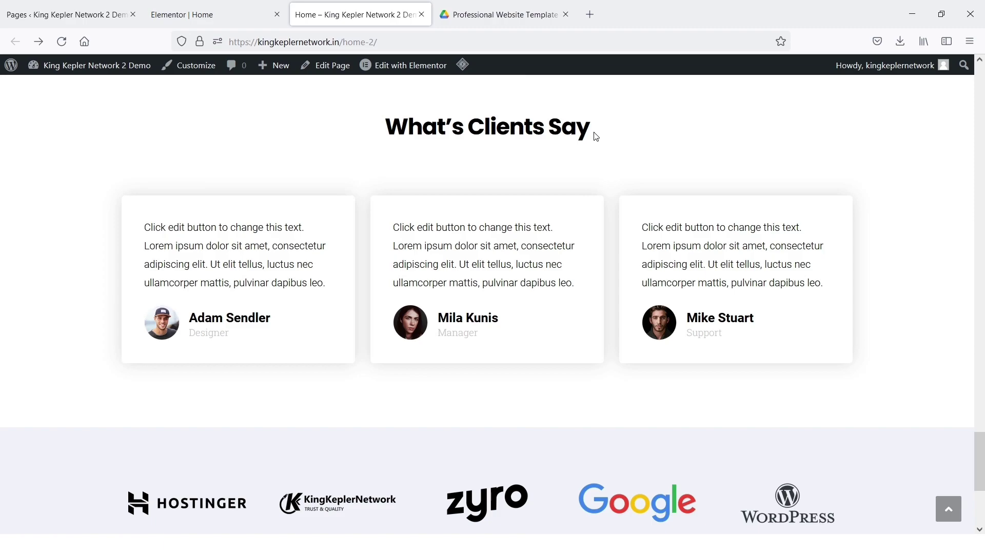
{"action": "scroll", "coordinate": [595, 139], "scroll_direction": "down", "scroll_amount": 4}
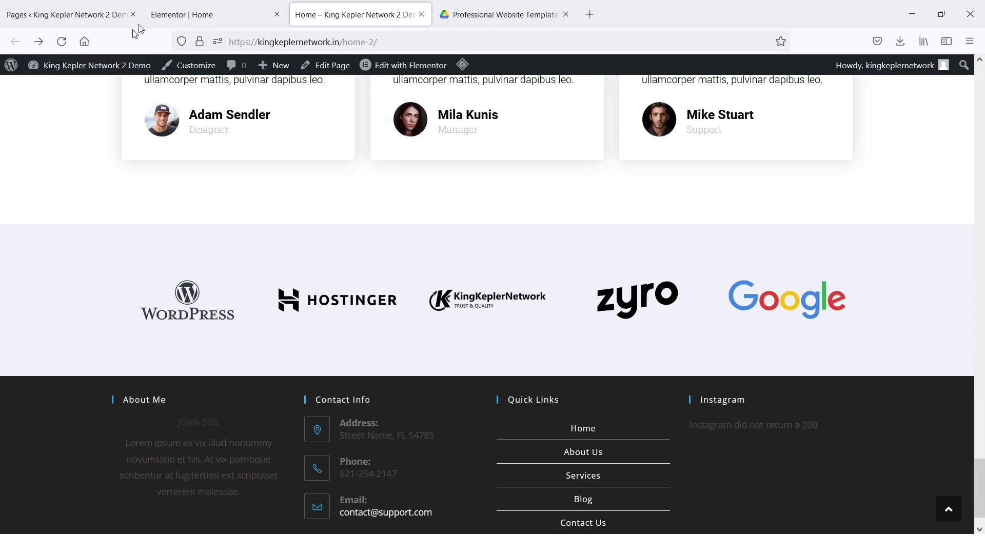
{"action": "left_click", "coordinate": [251, 16]}
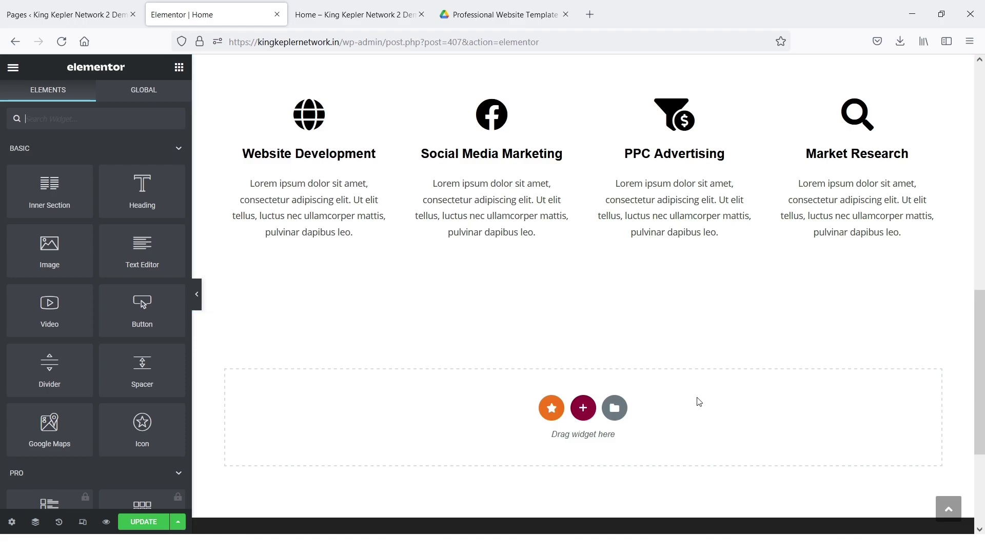
Step: Import the downloaded Section-7-Partners(1).json file into the Elementor template library
{"action": "left_click", "coordinate": [614, 408]}
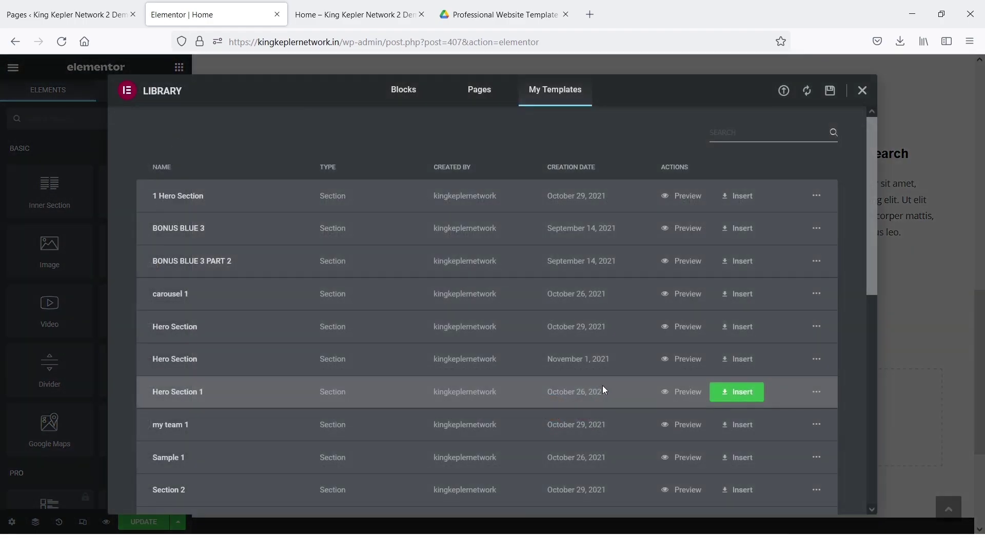
{"action": "left_click", "coordinate": [783, 90]}
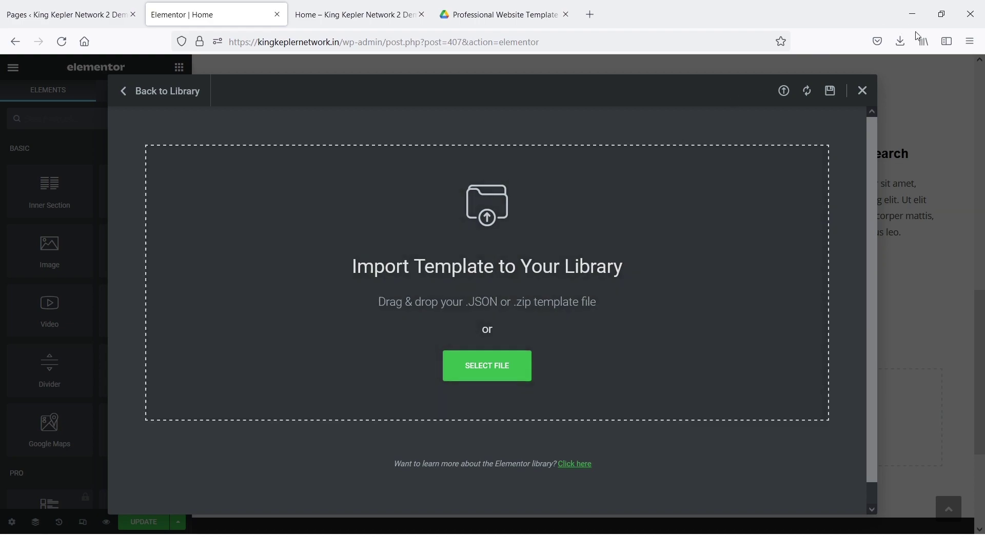
{"action": "left_click", "coordinate": [900, 41]}
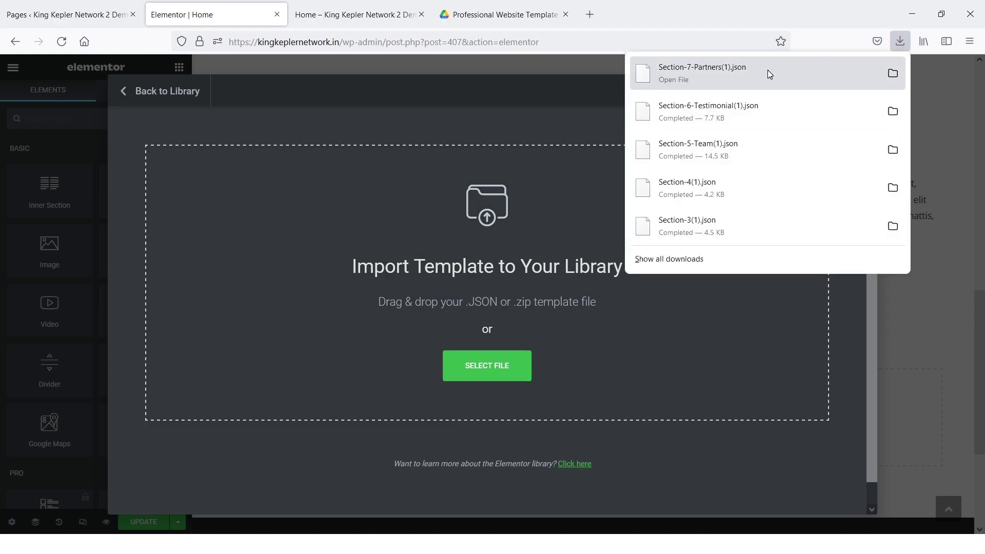
{"action": "left_click_drag", "start_coordinate": [767, 69], "coordinate": [466, 205]}
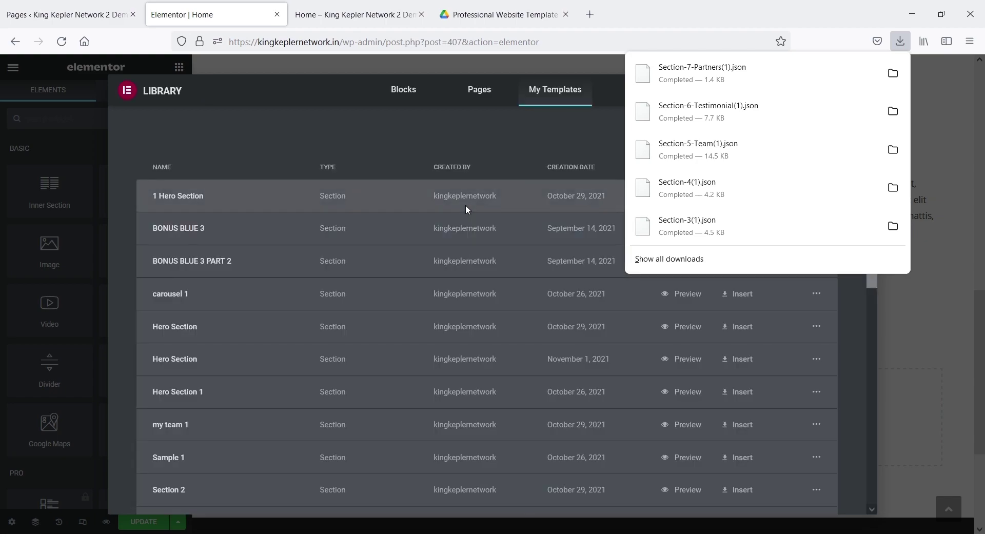
Step: Insert the Section 7 Partners template dated November 1, 2021 with its document settings below the services section
{"action": "left_click", "coordinate": [466, 206]}
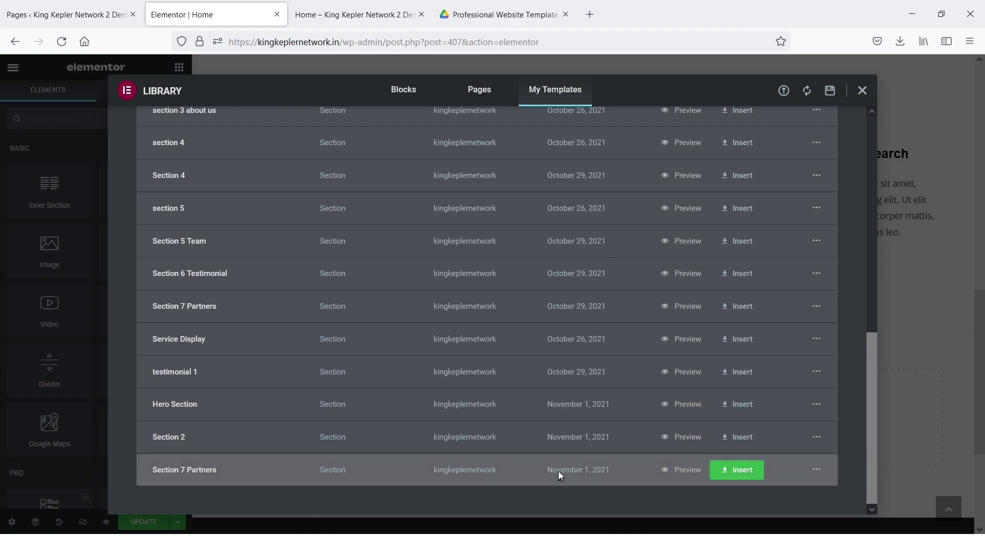
{"action": "left_click", "coordinate": [747, 465]}
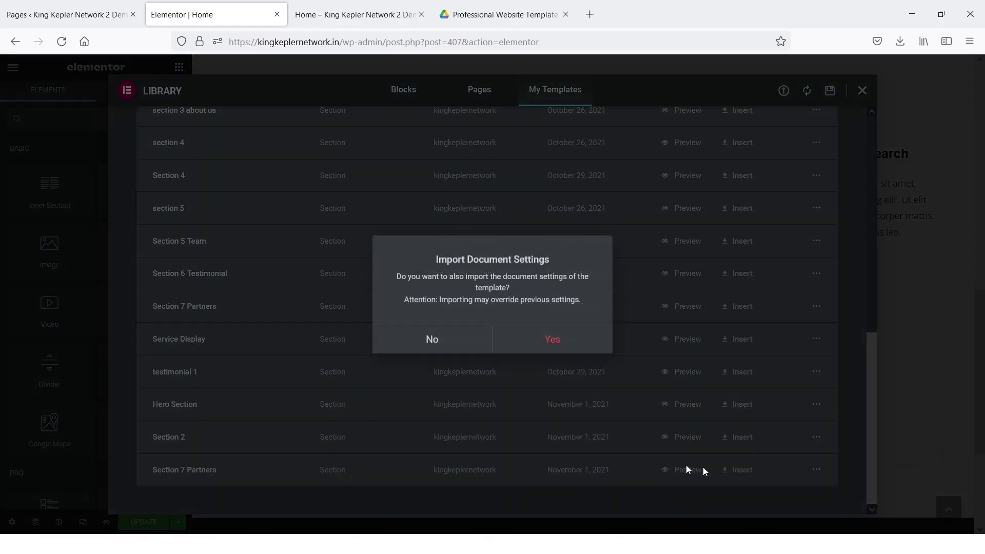
{"action": "left_click", "coordinate": [561, 339]}
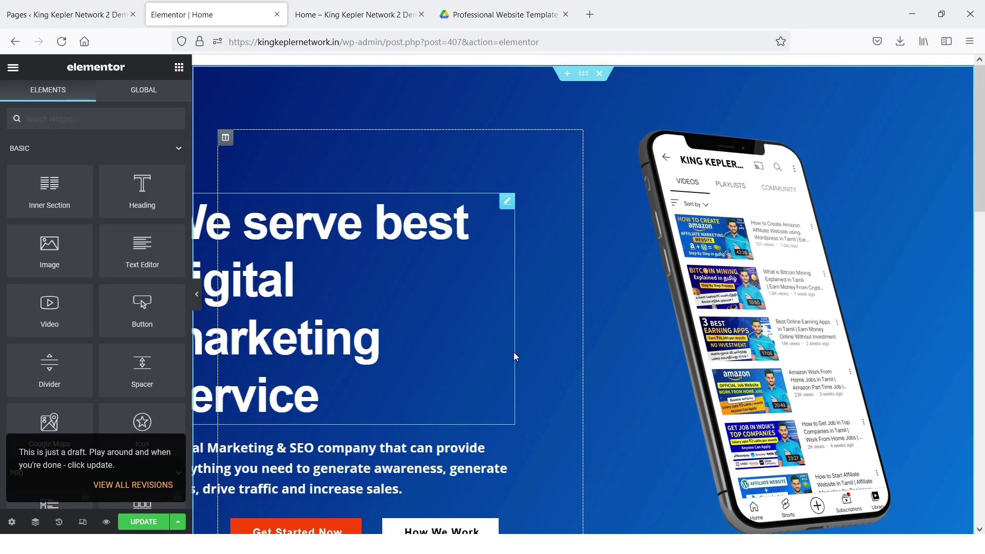
{"action": "scroll", "coordinate": [514, 352], "scroll_direction": "down", "scroll_amount": 15}
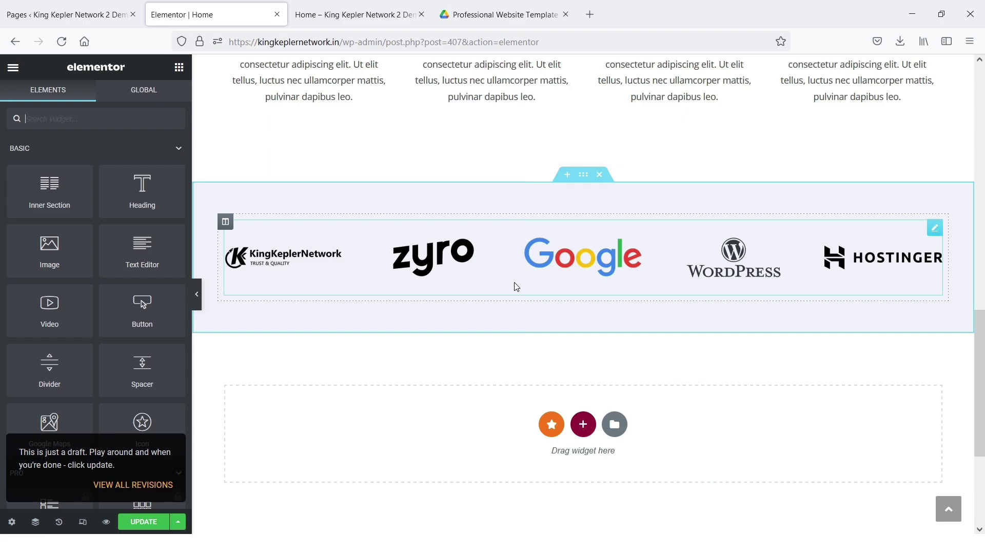
Step: Check the assembled page's sections against the shared template files, update the page in Elementor, and review it from hero to bottom
{"action": "key", "text": "ctrl+Tab"}
{"action": "key", "text": "ctrl+Tab"}
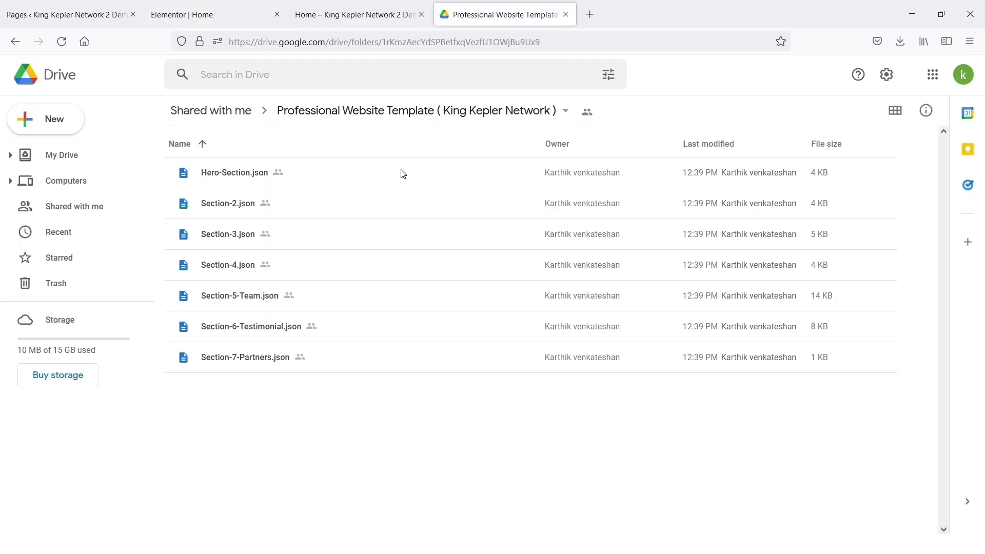
{"action": "left_click", "coordinate": [204, 11]}
{"action": "scroll", "coordinate": [455, 154], "scroll_direction": "down", "scroll_amount": 8}
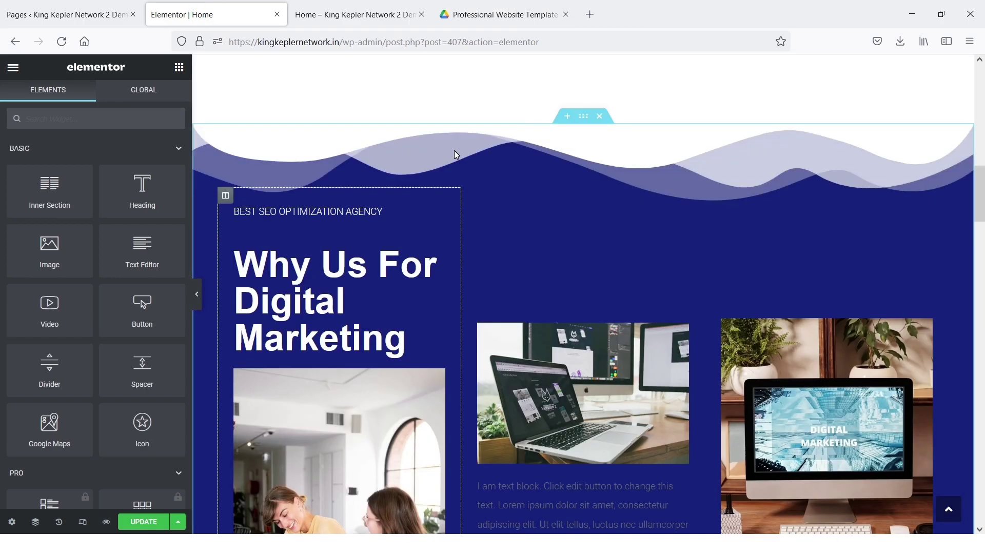
{"action": "scroll", "coordinate": [454, 150], "scroll_direction": "up", "scroll_amount": 15}
{"action": "scroll", "coordinate": [454, 149], "scroll_direction": "down", "scroll_amount": 15}
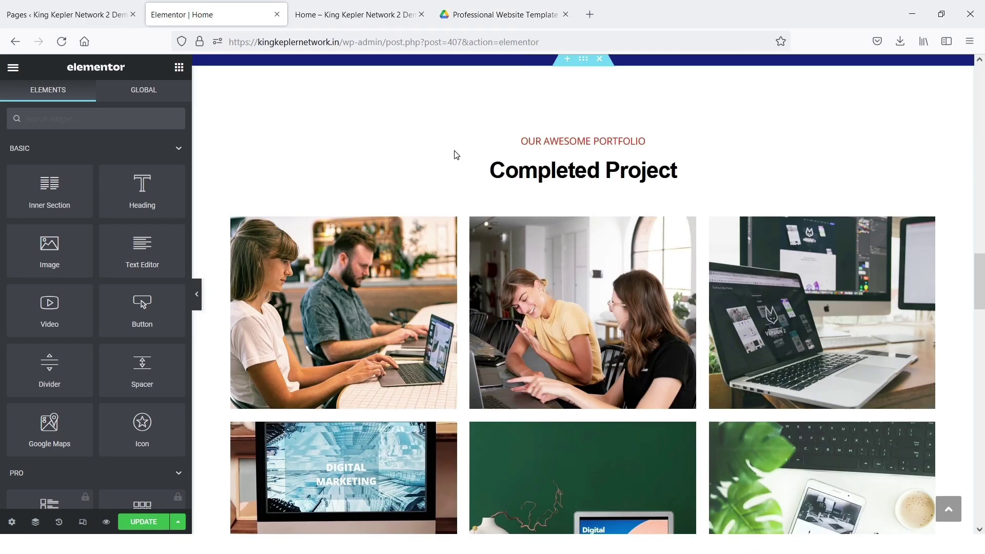
{"action": "scroll", "coordinate": [454, 151], "scroll_direction": "down", "scroll_amount": 7}
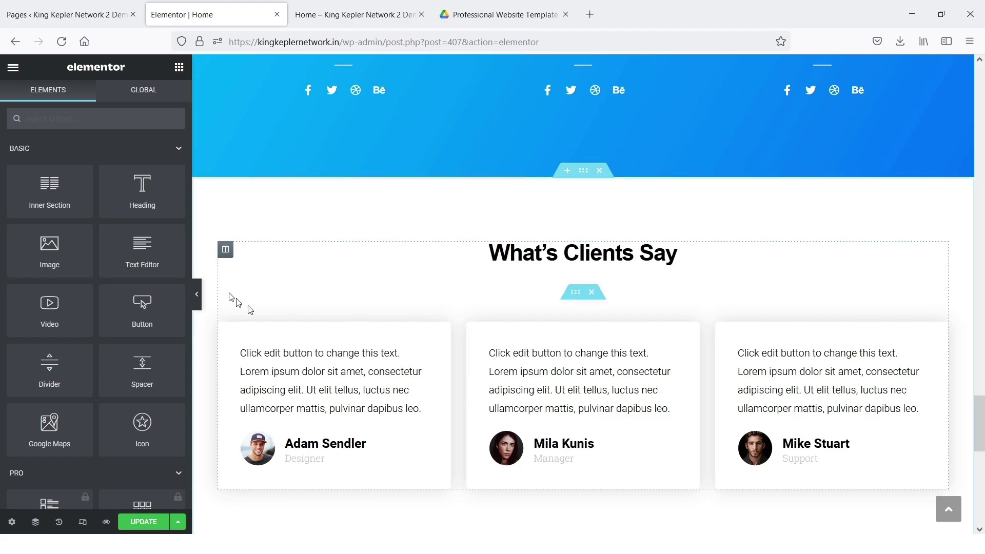
{"action": "left_click", "coordinate": [152, 523]}
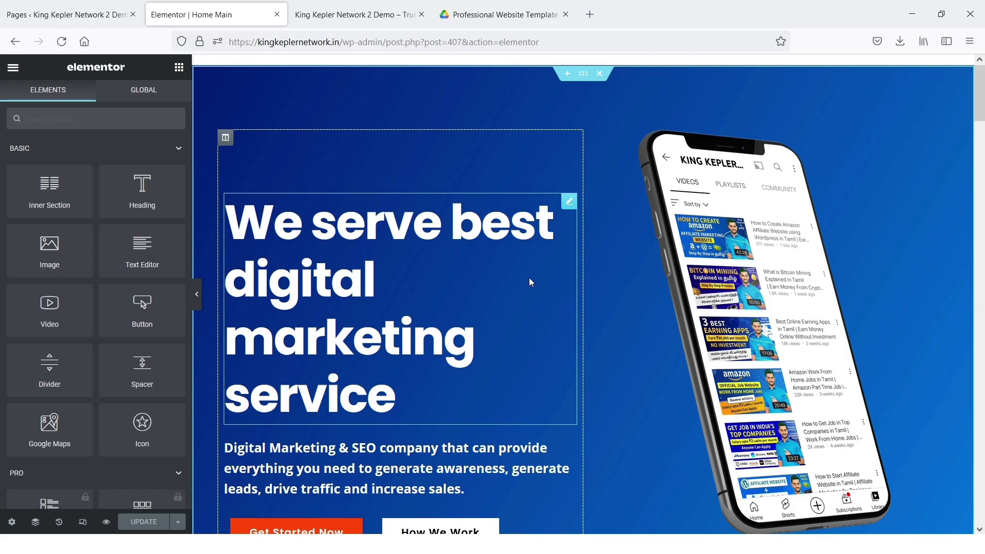
{"action": "scroll", "coordinate": [529, 281], "scroll_direction": "down", "scroll_amount": 20}
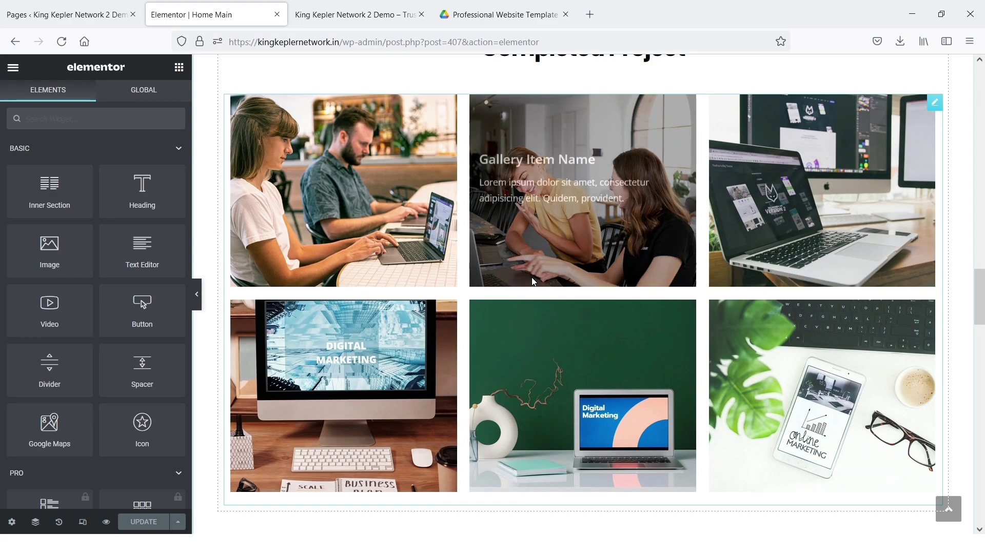
{"action": "scroll", "coordinate": [532, 281], "scroll_direction": "down", "scroll_amount": 13}
{"action": "scroll", "coordinate": [533, 281], "scroll_direction": "up", "scroll_amount": 19}
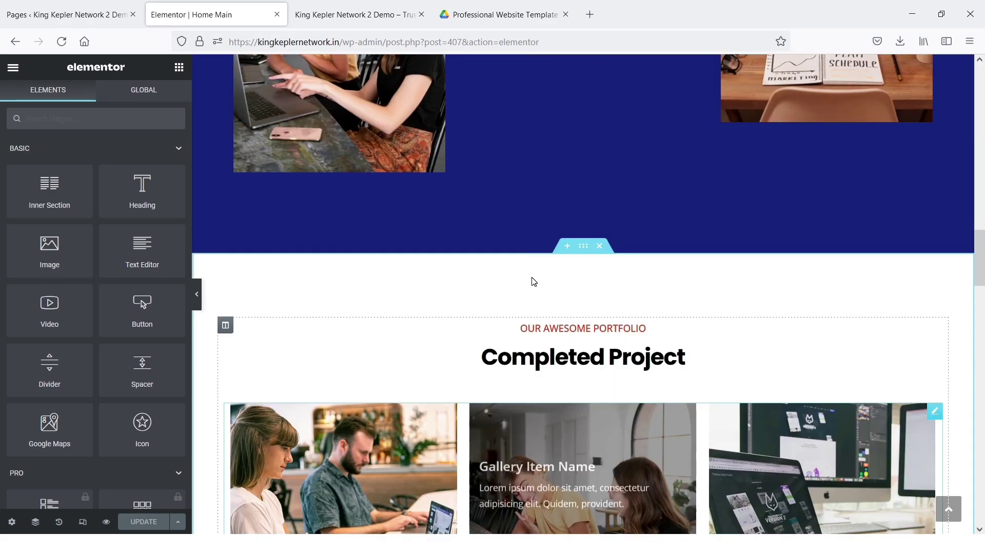
{"action": "scroll", "coordinate": [533, 280], "scroll_direction": "up", "scroll_amount": 15}
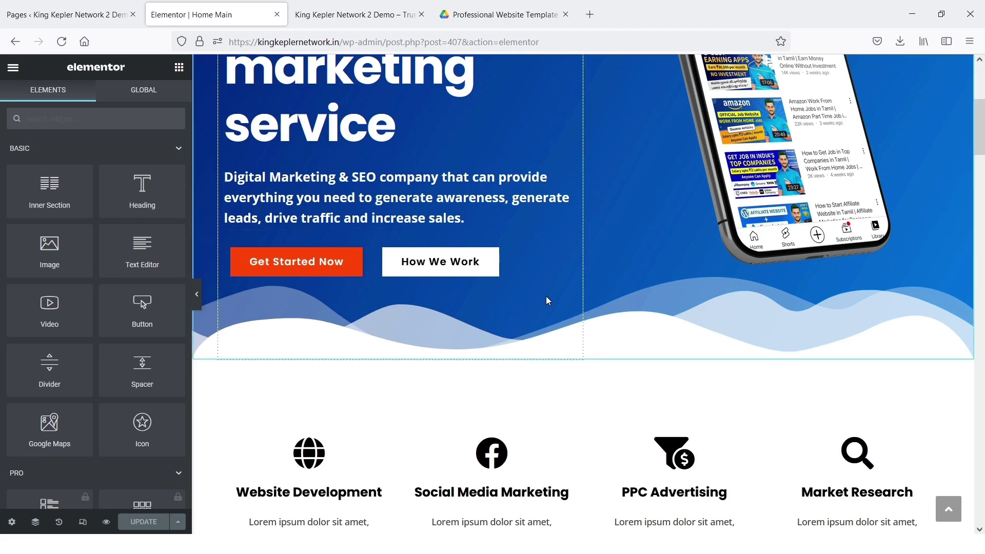
Step: Set the site's homepage to a static page using Home Main in the WordPress reading settings, and save the changes
{"action": "left_click", "coordinate": [59, 12]}
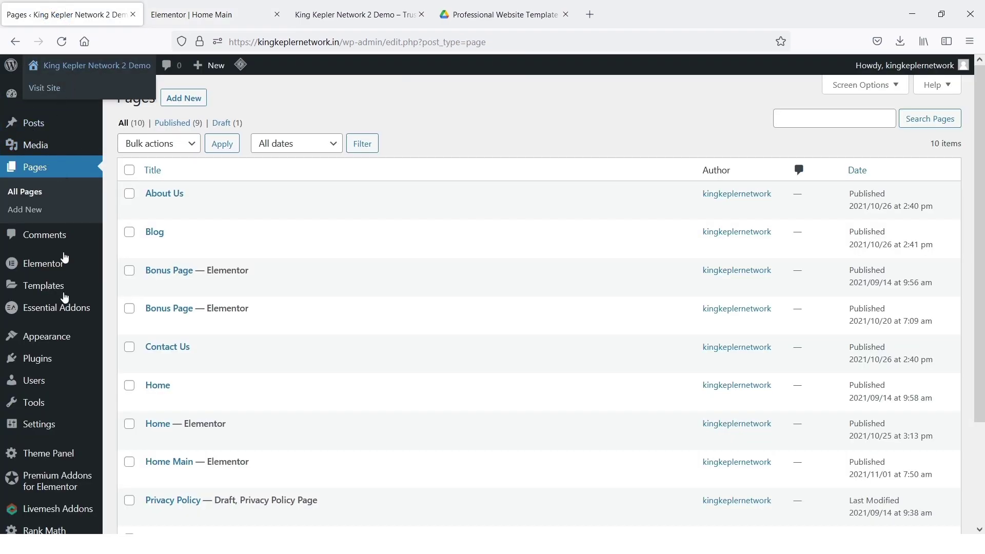
{"action": "mouse_move", "coordinate": [54, 434]}
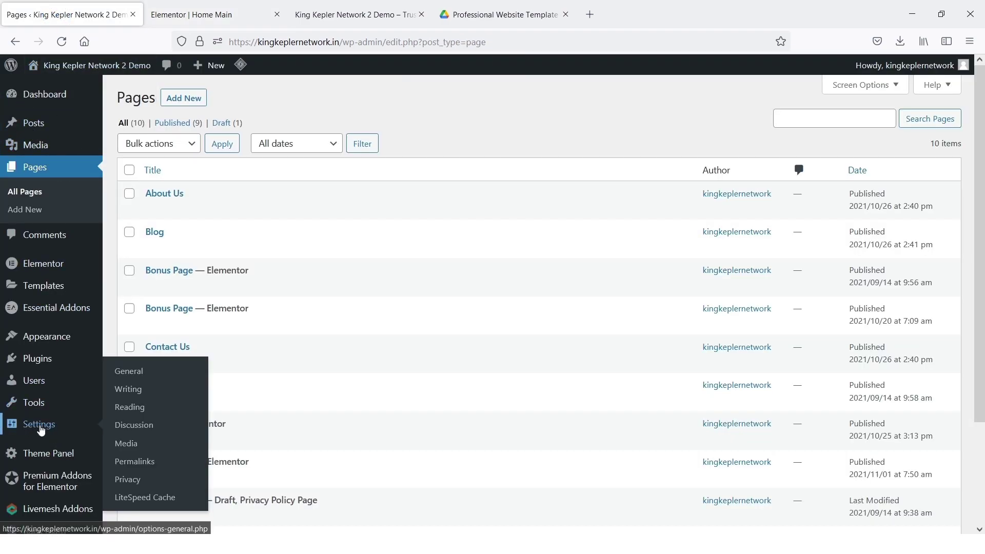
{"action": "left_click", "coordinate": [137, 410]}
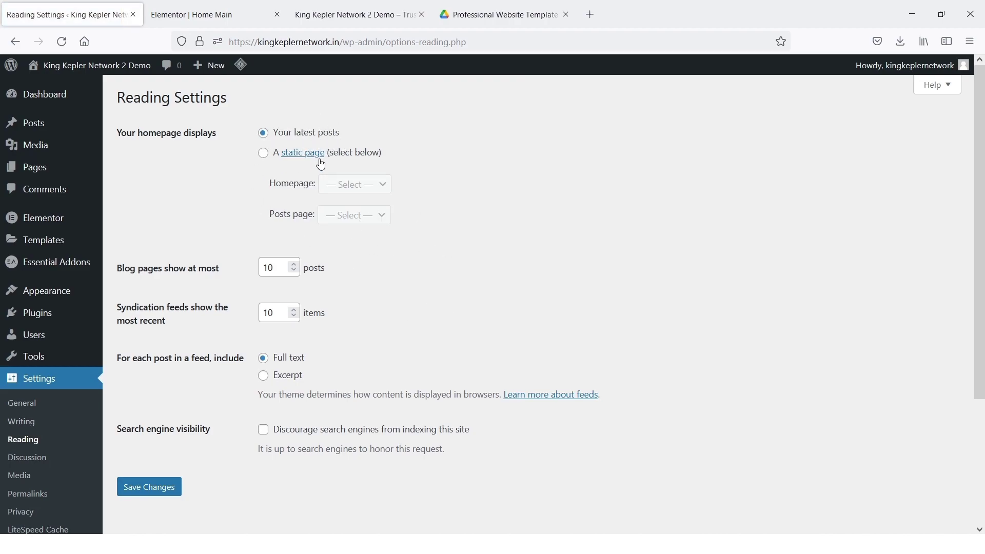
{"action": "left_click", "coordinate": [263, 154]}
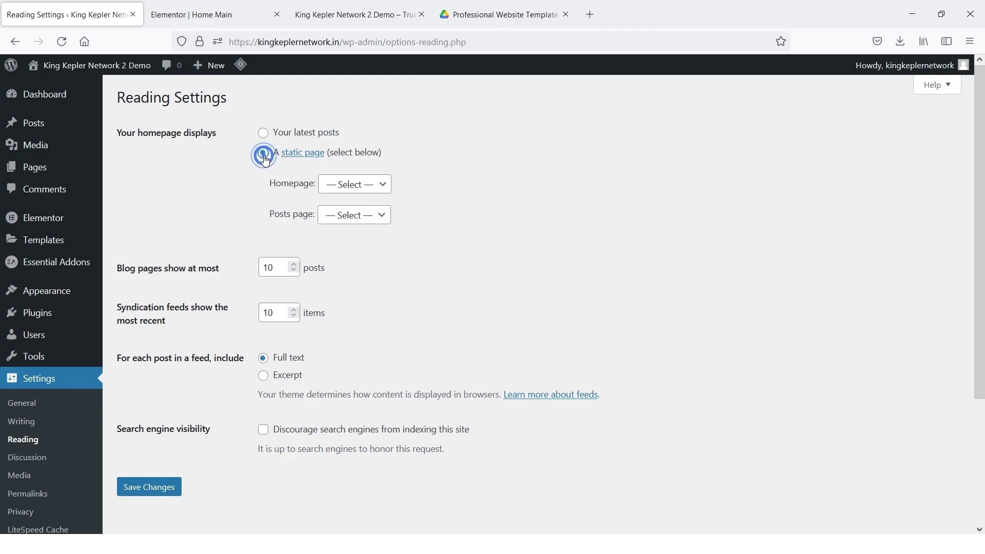
{"action": "left_click", "coordinate": [349, 185]}
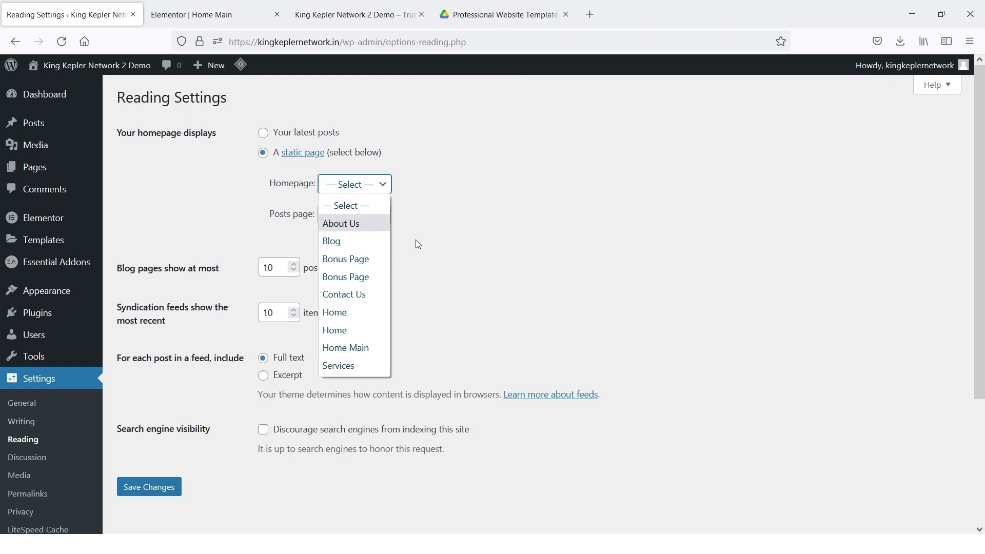
{"action": "left_click", "coordinate": [357, 350]}
{"action": "left_click", "coordinate": [182, 491]}
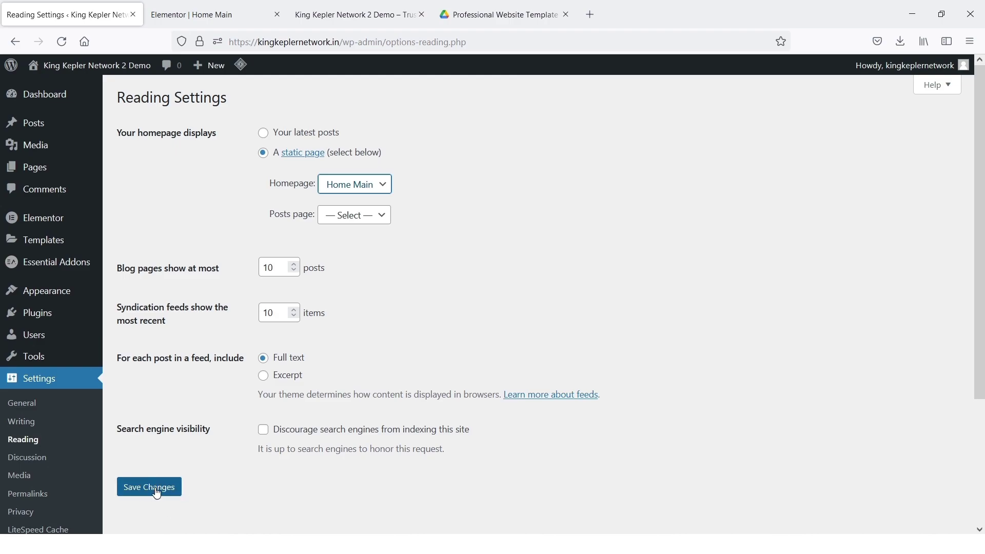
{"action": "left_click", "coordinate": [157, 492]}
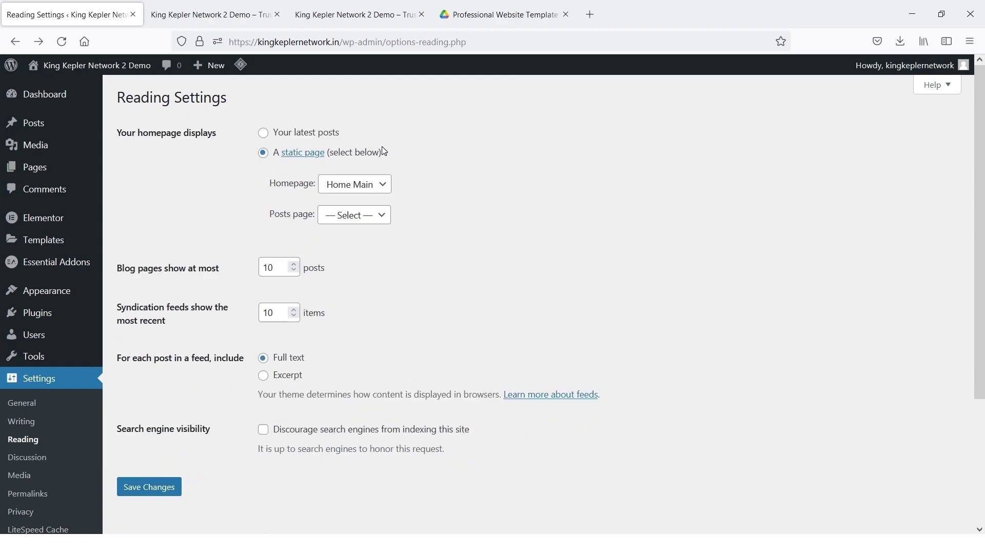
Step: Open the WordPress widget areas and compare Footer 1 to Footer 4 with the footer columns in the home page preview
{"action": "left_click", "coordinate": [229, 23]}
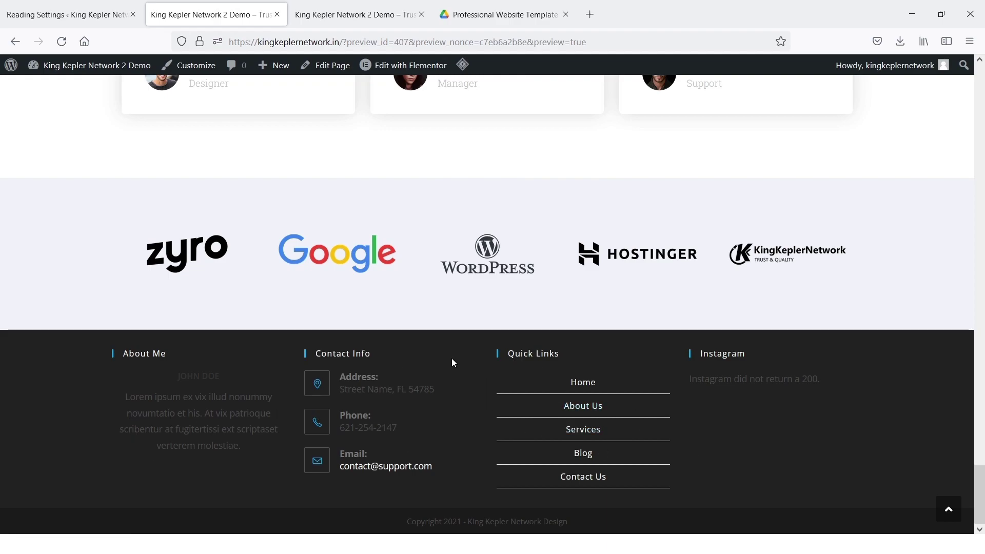
{"action": "left_click", "coordinate": [48, 14]}
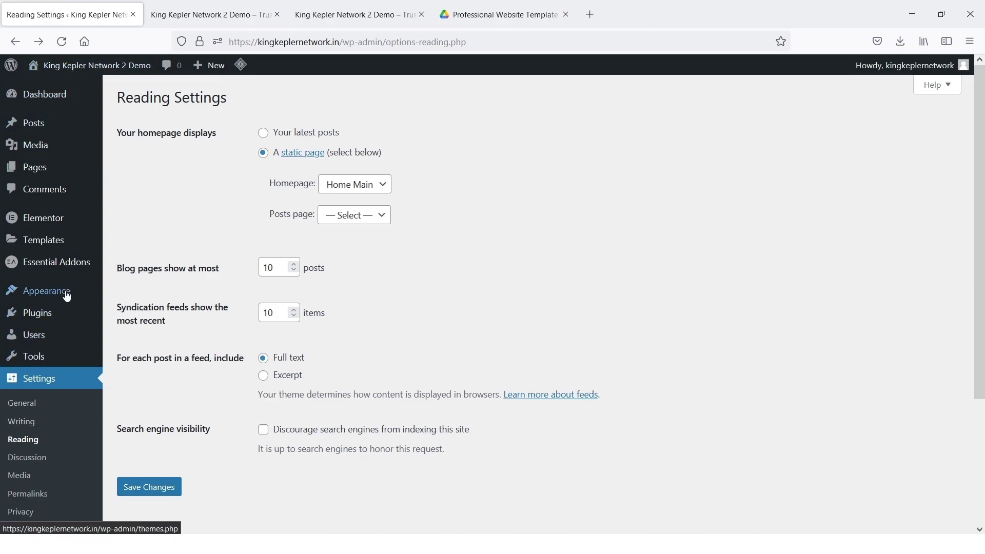
{"action": "mouse_move", "coordinate": [51, 294]}
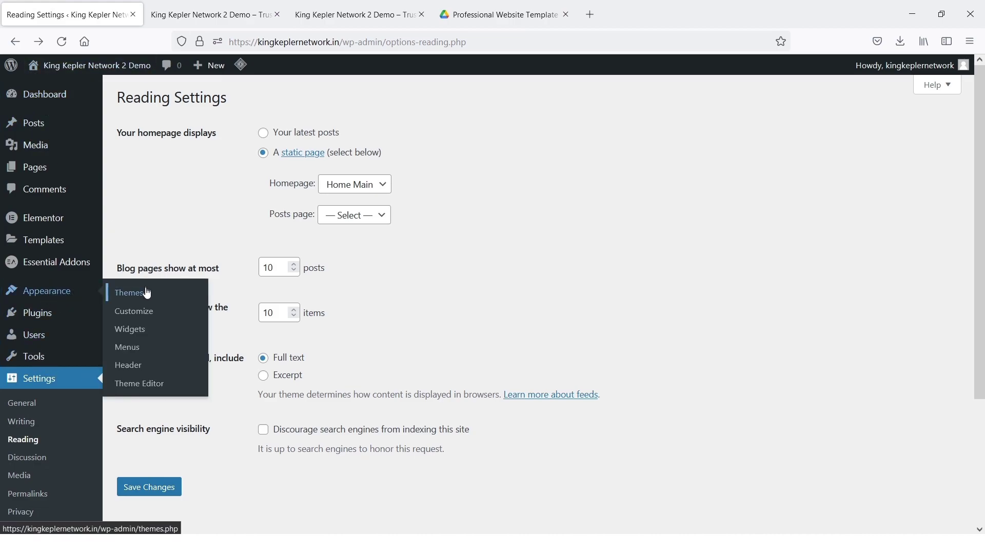
{"action": "left_click", "coordinate": [136, 334]}
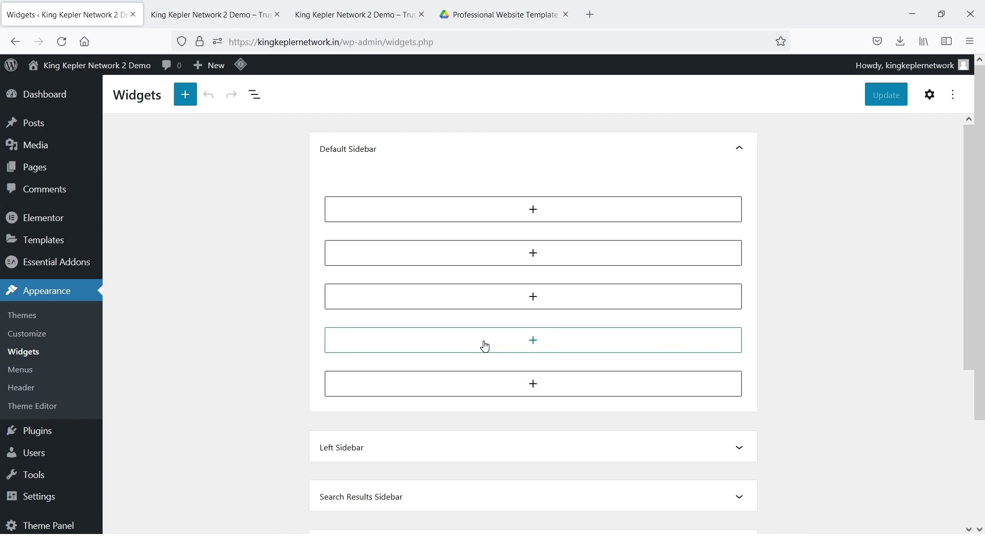
{"action": "scroll", "coordinate": [485, 347], "scroll_direction": "down", "scroll_amount": 4}
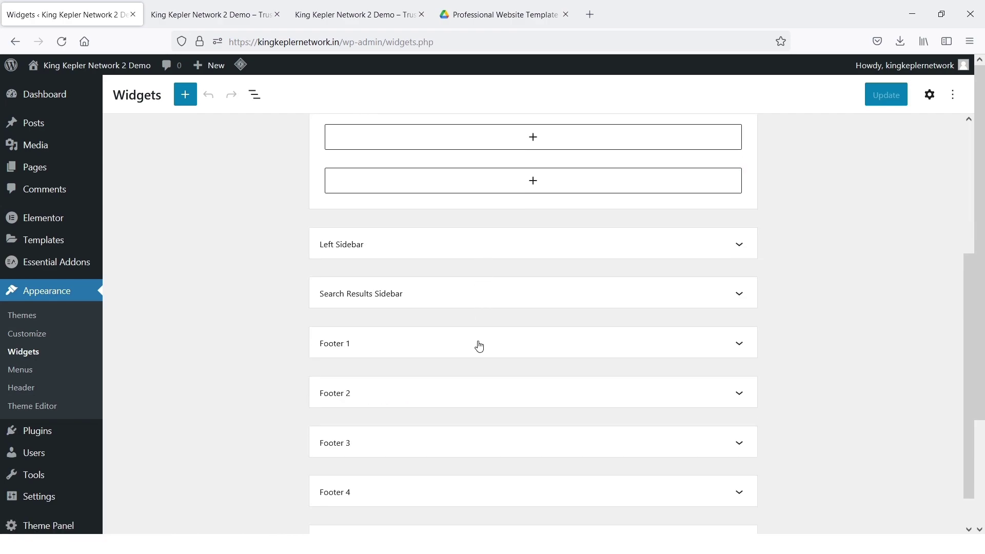
{"action": "scroll", "coordinate": [480, 347], "scroll_direction": "down", "scroll_amount": 1}
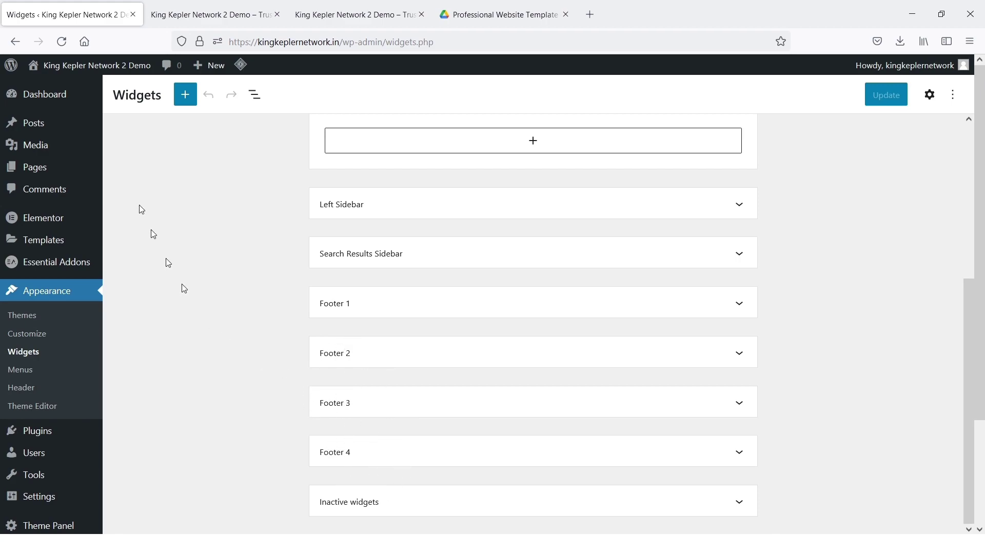
{"action": "left_click", "coordinate": [176, 15]}
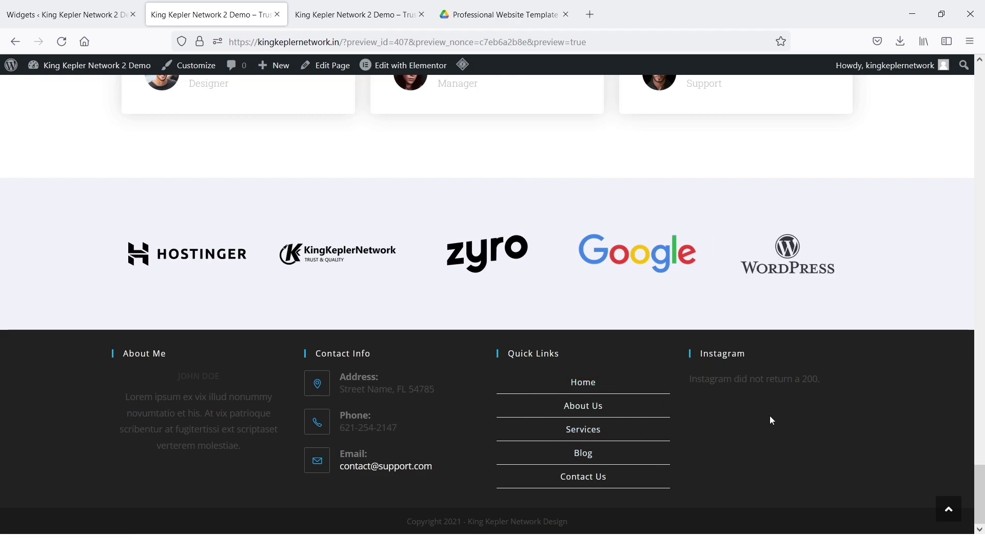
{"action": "key", "text": "ctrl+shift+Tab"}
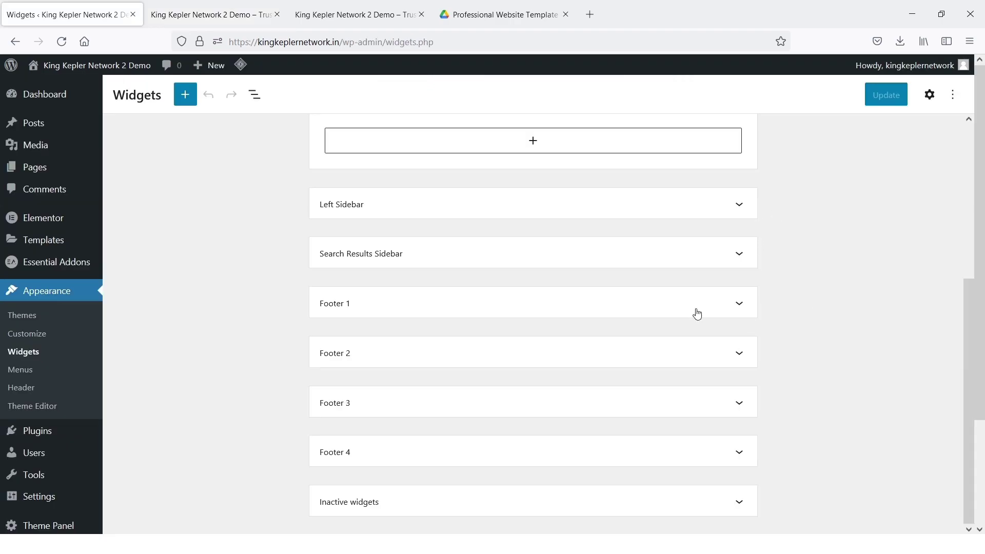
Step: Add an About Me widget above the existing content of the Footer 1 area and save the widget changes
{"action": "left_click", "coordinate": [739, 304]}
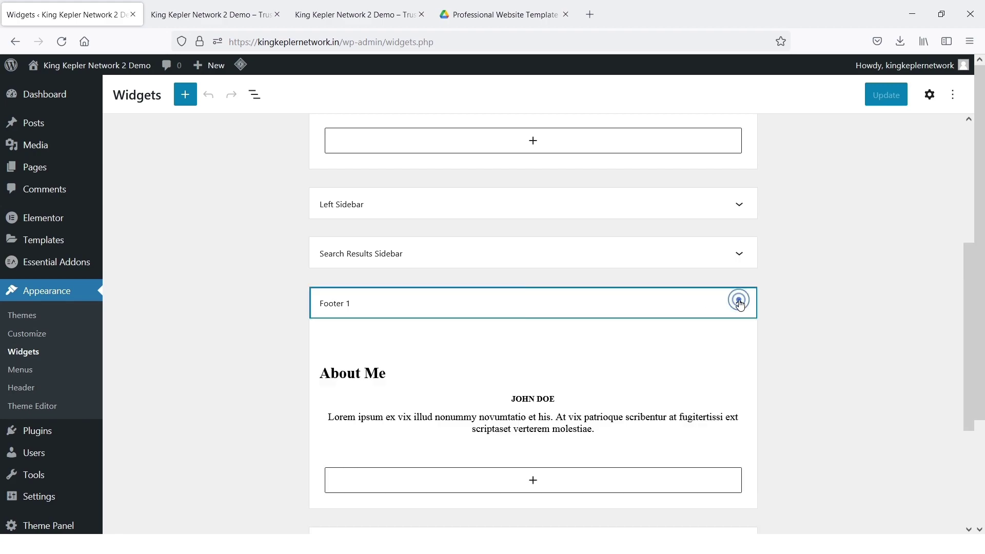
{"action": "left_click", "coordinate": [186, 95]}
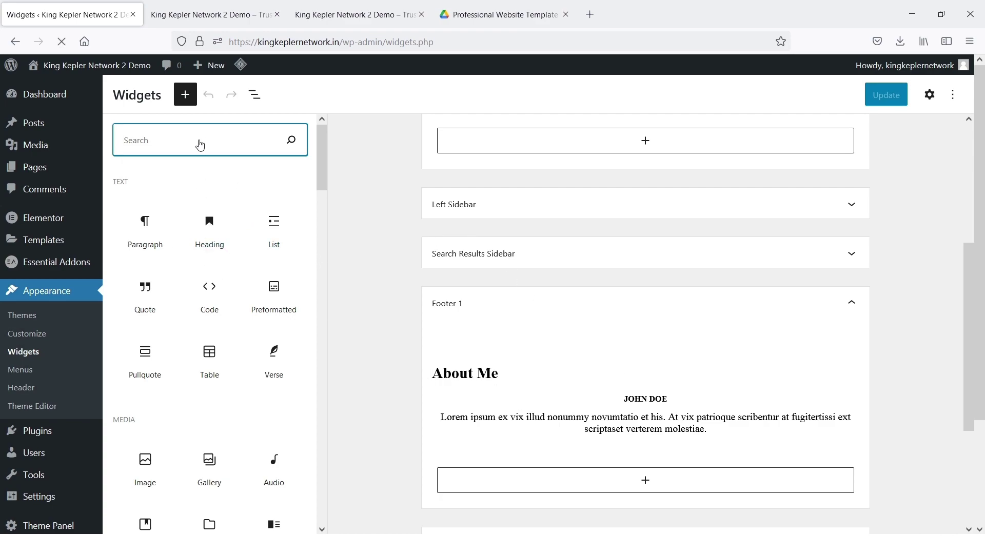
{"action": "scroll", "coordinate": [231, 308], "scroll_direction": "down", "scroll_amount": 5}
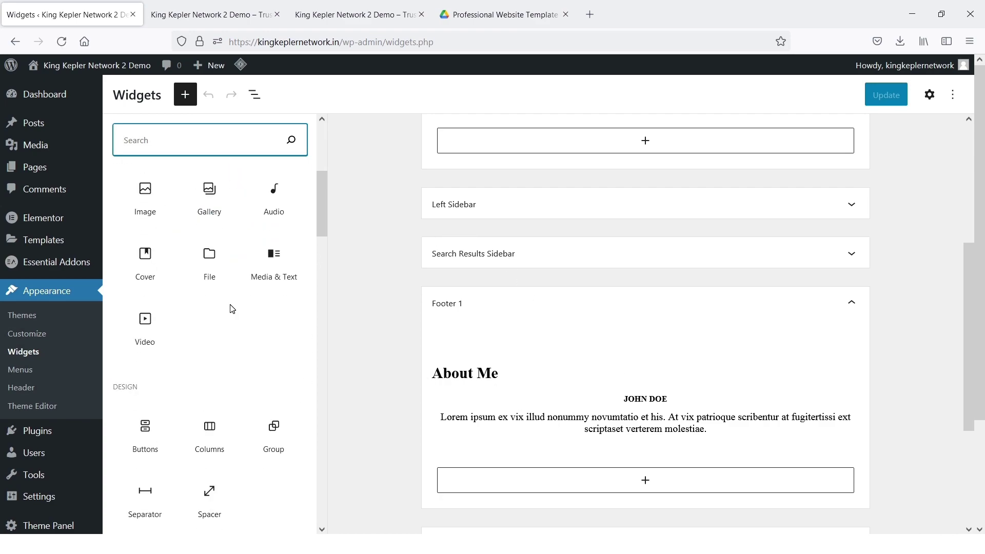
{"action": "scroll", "coordinate": [236, 312], "scroll_direction": "down", "scroll_amount": 8}
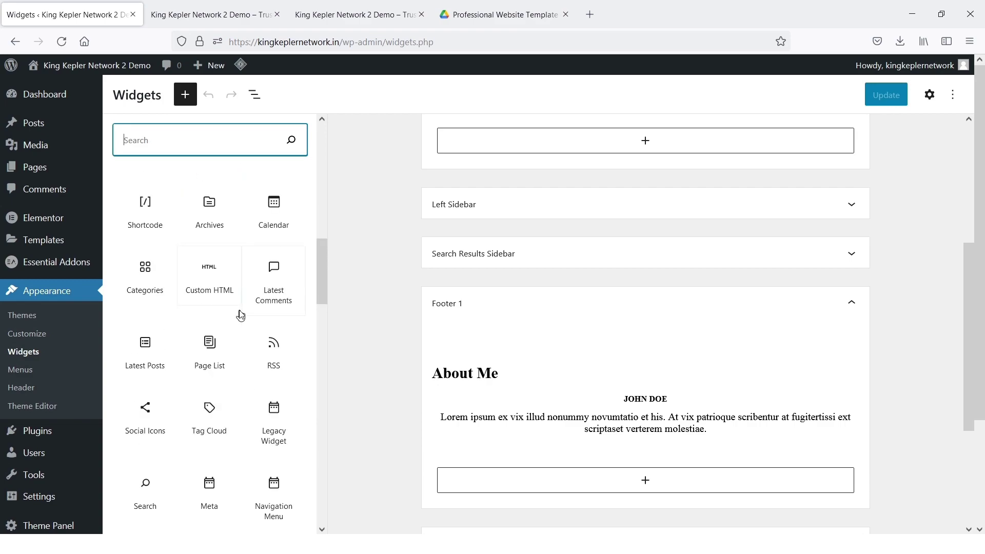
{"action": "scroll", "coordinate": [236, 303], "scroll_direction": "down", "scroll_amount": 3}
{"action": "scroll", "coordinate": [220, 320], "scroll_direction": "down", "scroll_amount": 3}
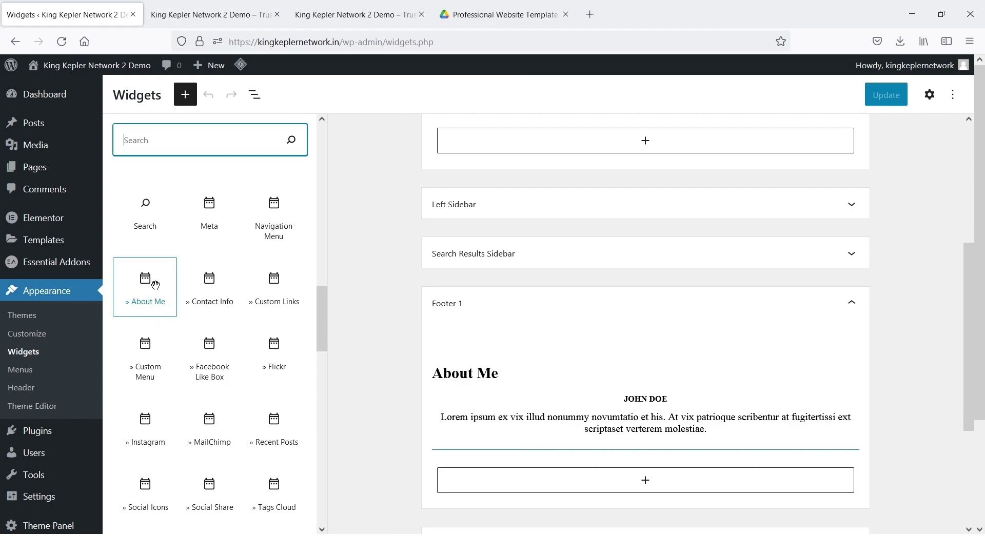
{"action": "left_click_drag", "start_coordinate": [149, 290], "coordinate": [547, 354]}
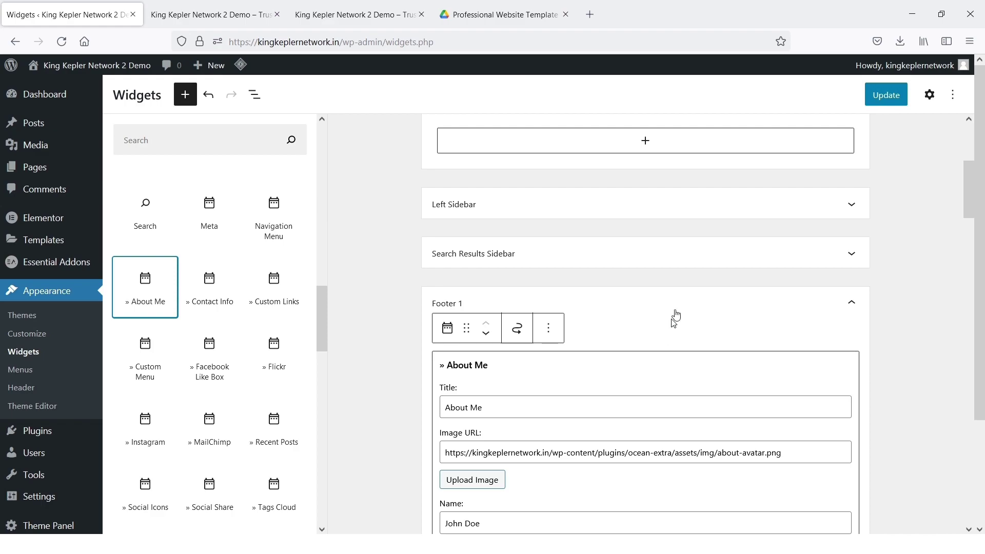
{"action": "left_click", "coordinate": [887, 96]}
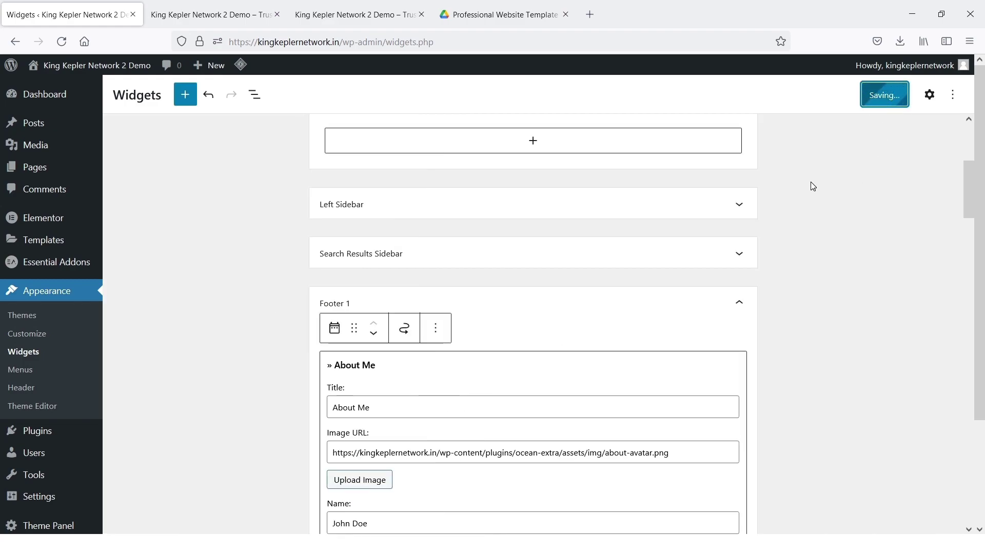